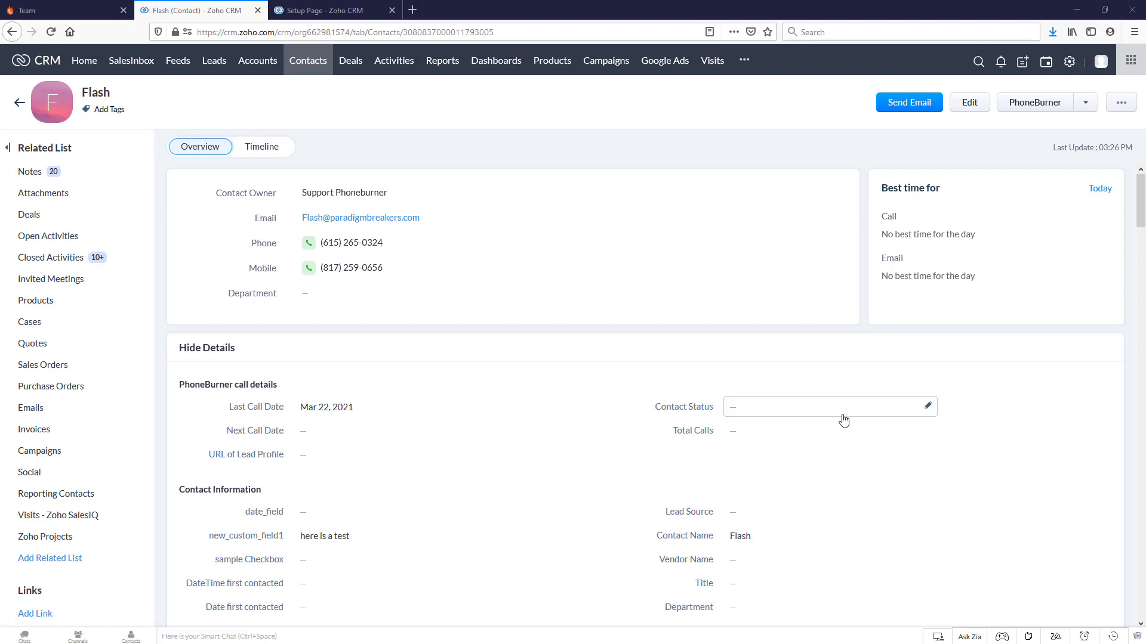
Examine the Contact Status choices on the open contact record and close the field without choosing one.
left_click(928, 407)
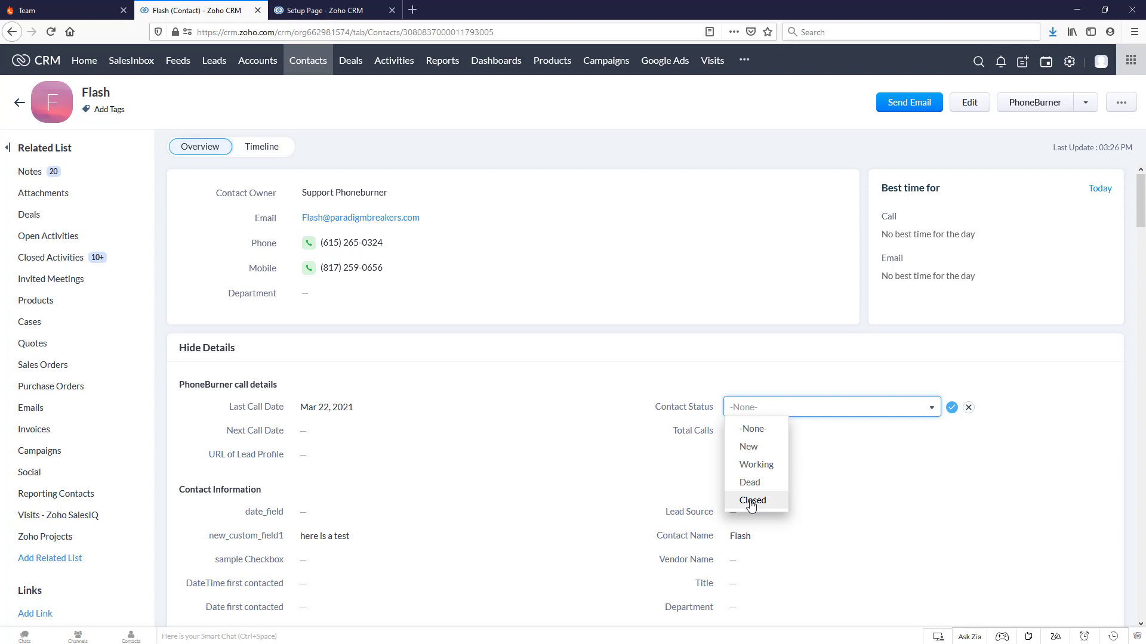
left_click(967, 408)
left_click(968, 408)
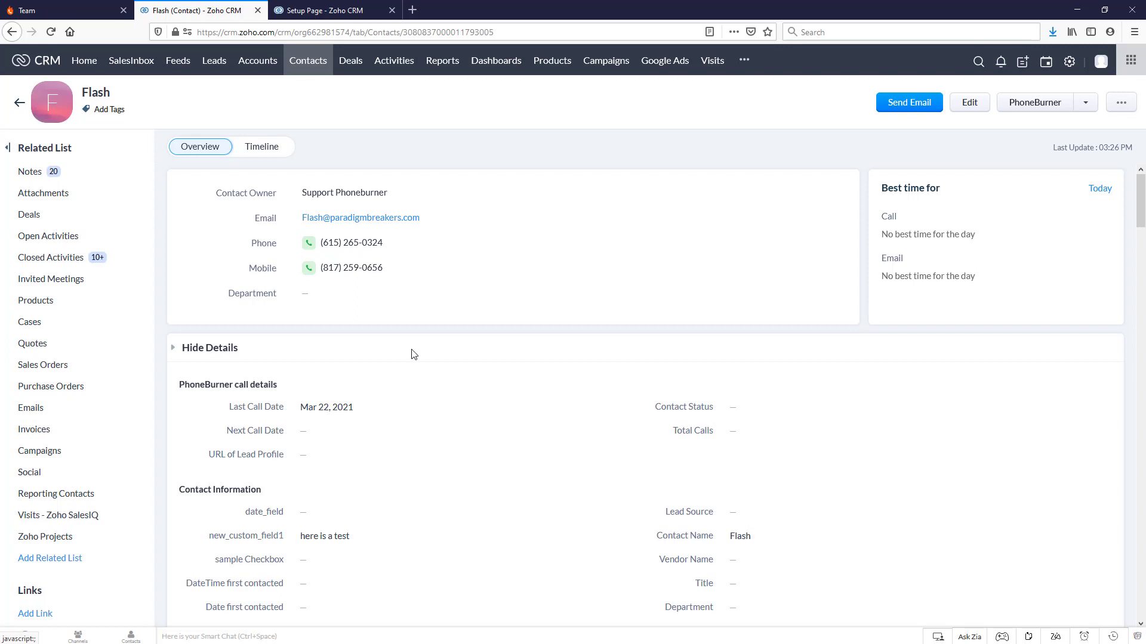
Review the PhoneBurner Training workflow rule against the contact's call details, and return to the workflow rules list.
left_click(326, 12)
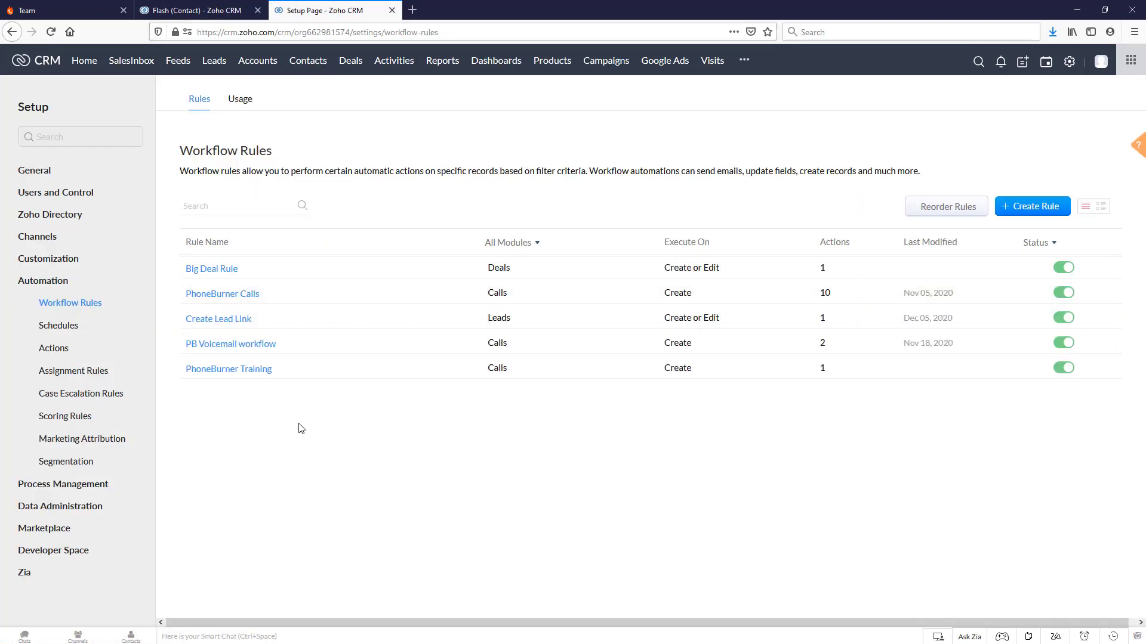
left_click(239, 371)
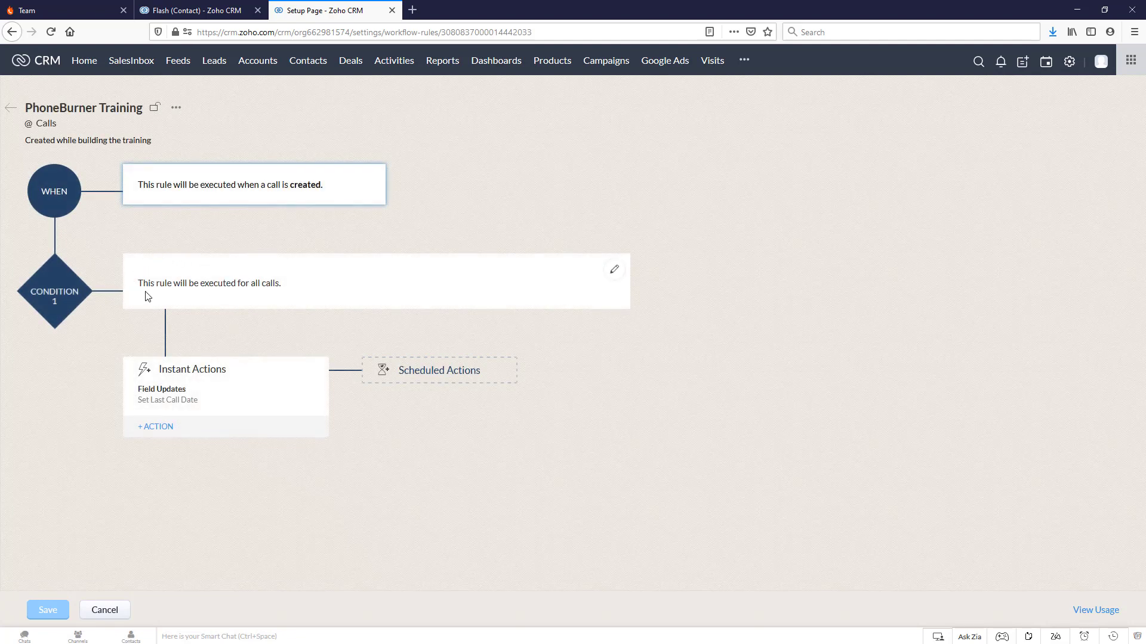
left_click(190, 10)
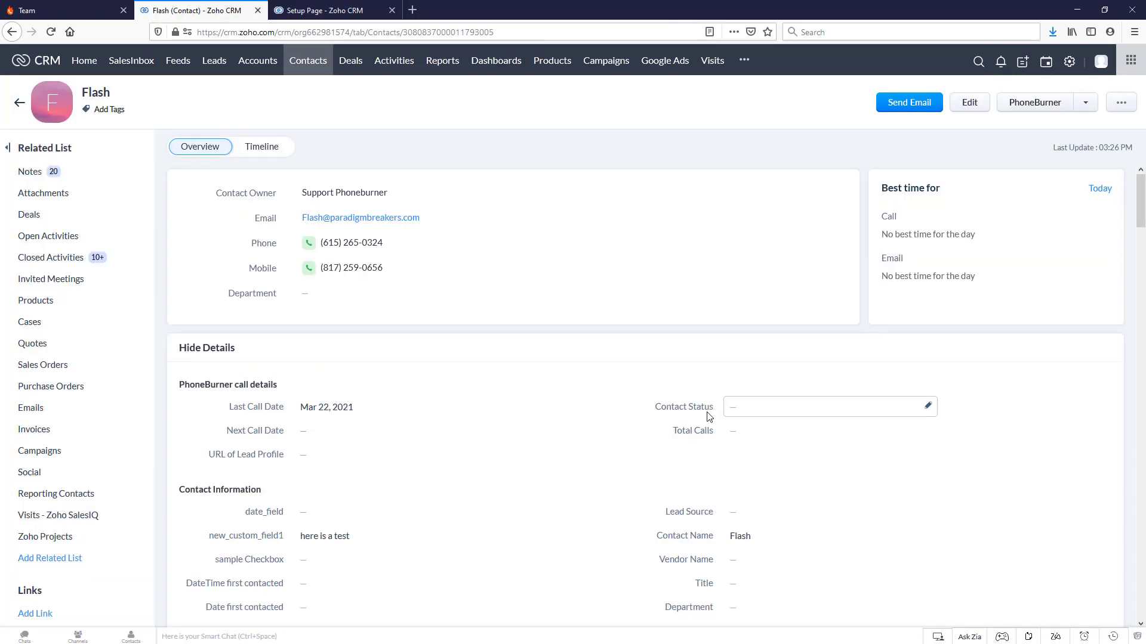
left_click(336, 10)
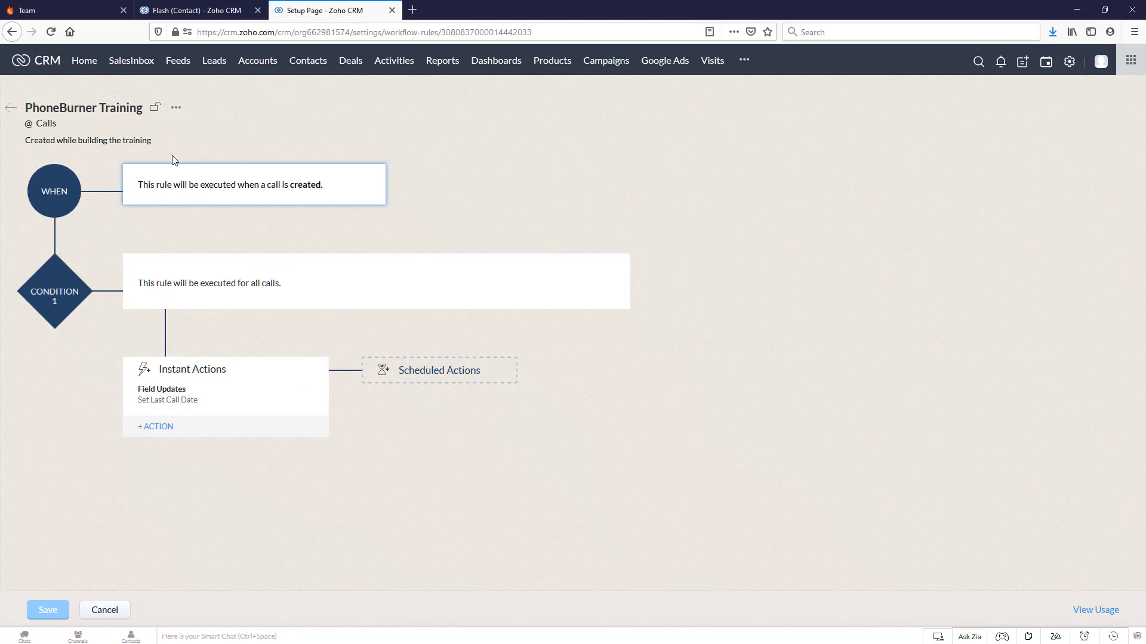
left_click(11, 108)
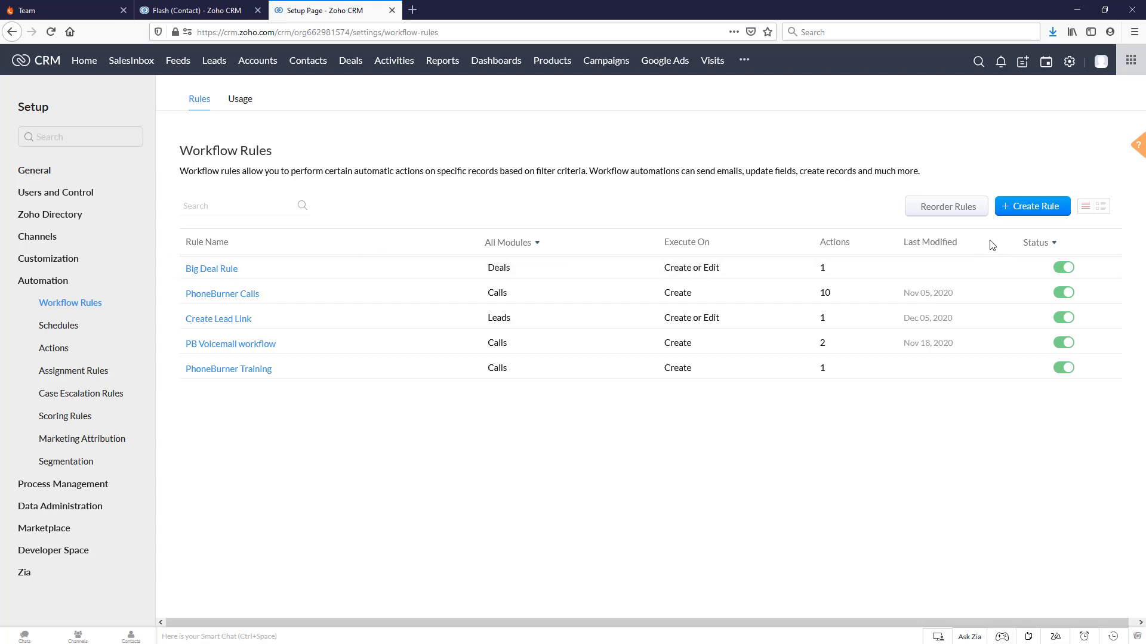
Create a Calls workflow rule named "PhoneBurner Training Call Status" with the description "set the Call status based on call outcome".
left_click(1034, 206)
left_click(673, 109)
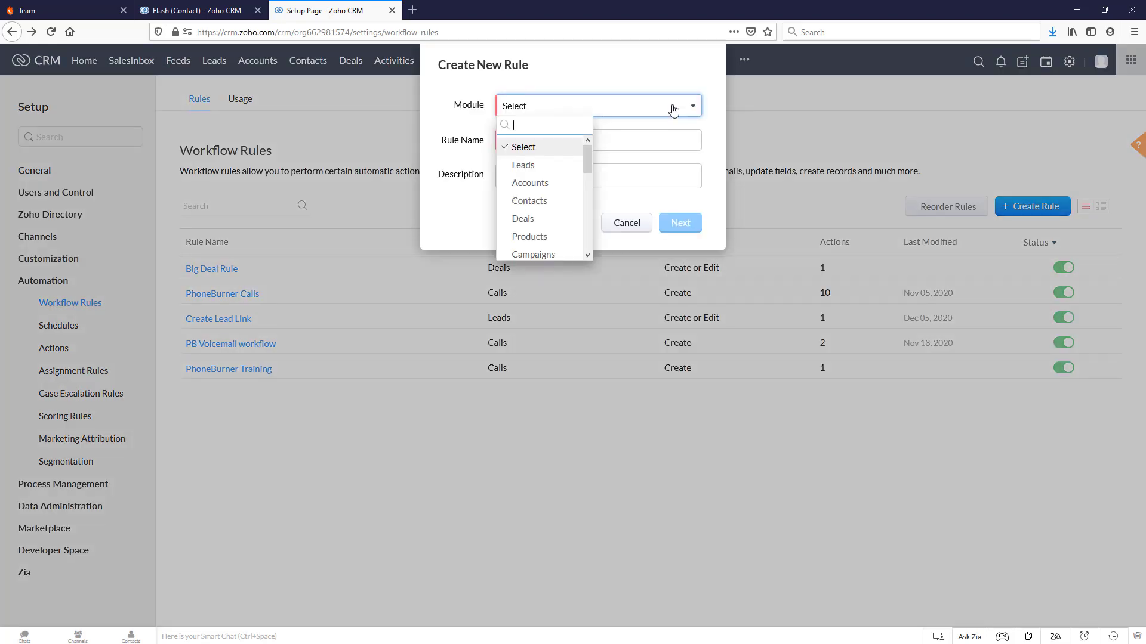
left_click_drag(588, 163, 587, 196)
left_click(553, 210)
left_click(540, 139)
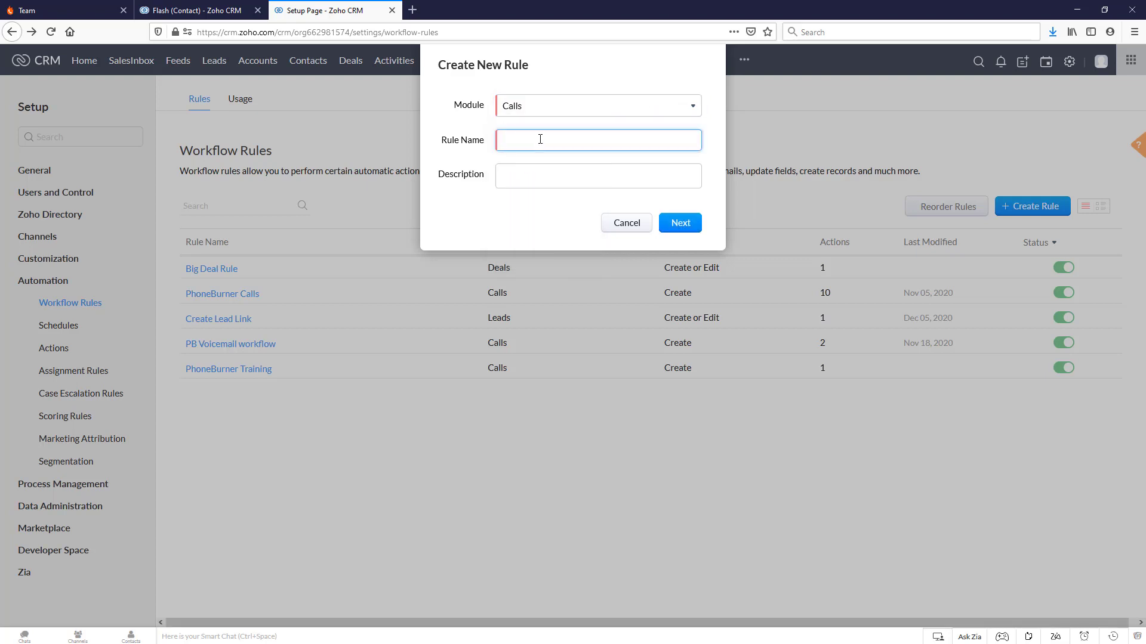
type("PhoneBurner Training Call Status")
key("Tab")
type("set the Call status based on call outcome")
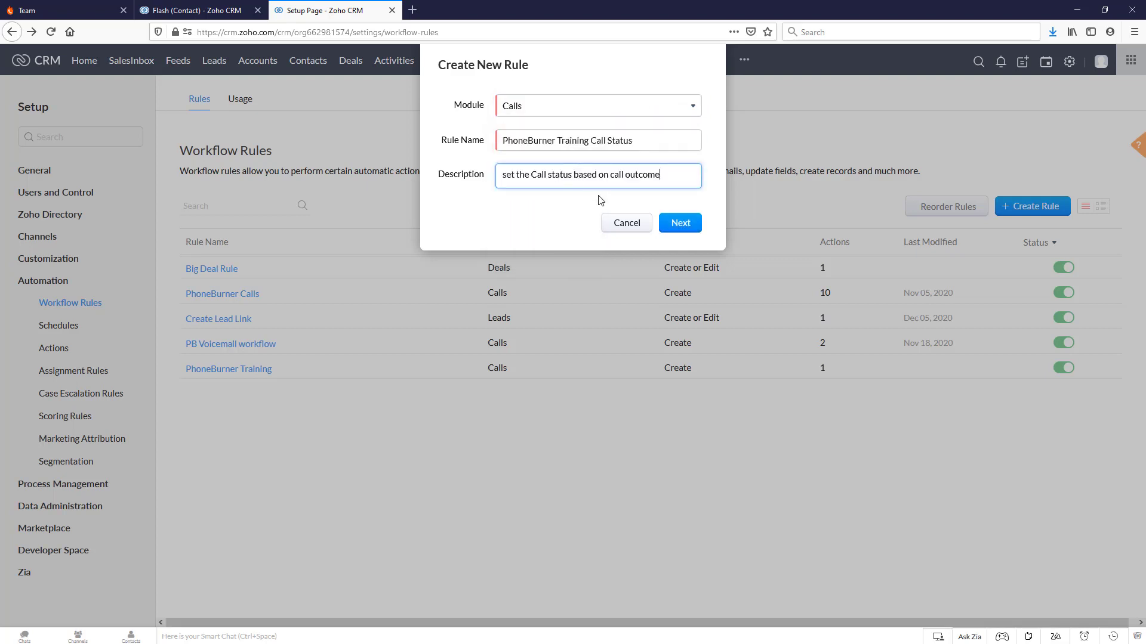
left_click(684, 223)
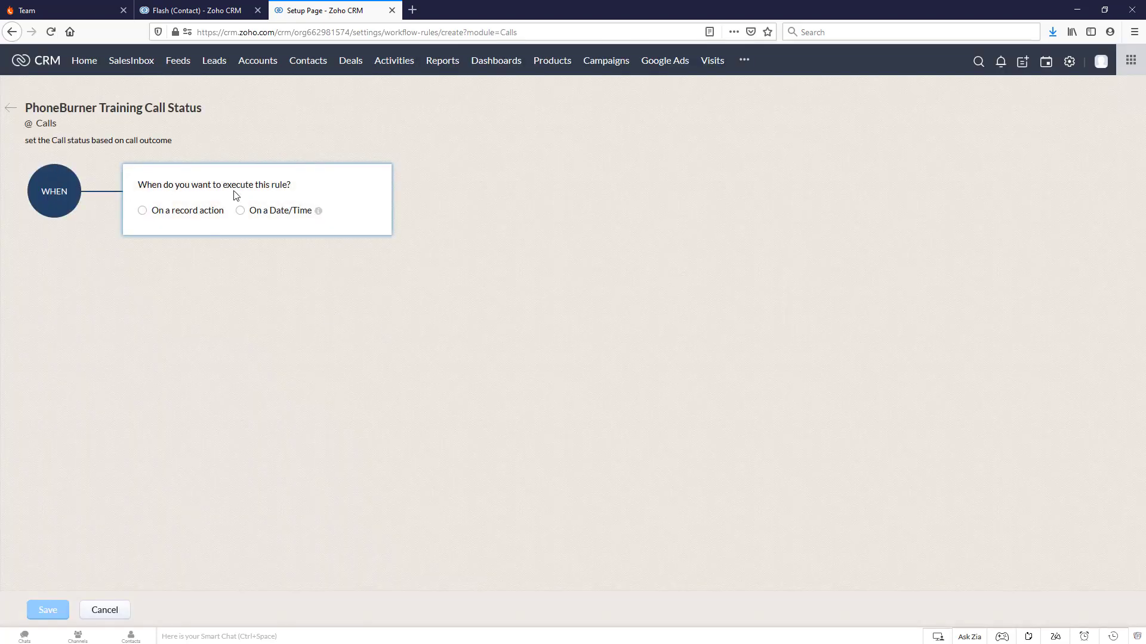
Execute the rule on the Create record action and set its condition field to Subject with the operator "is".
left_click(143, 211)
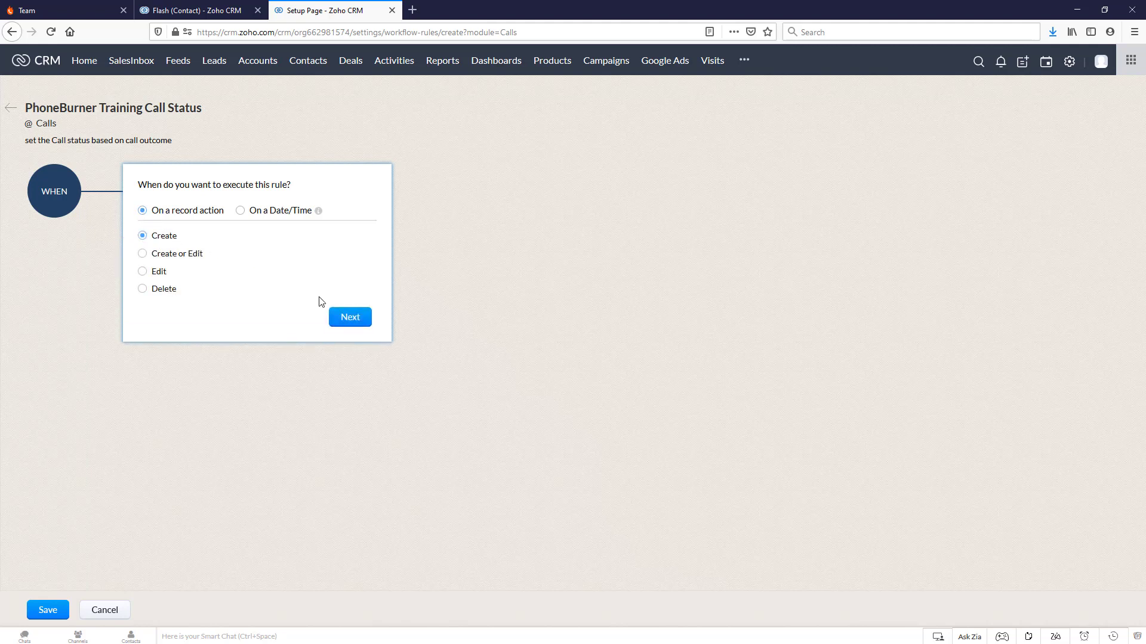
left_click(357, 321)
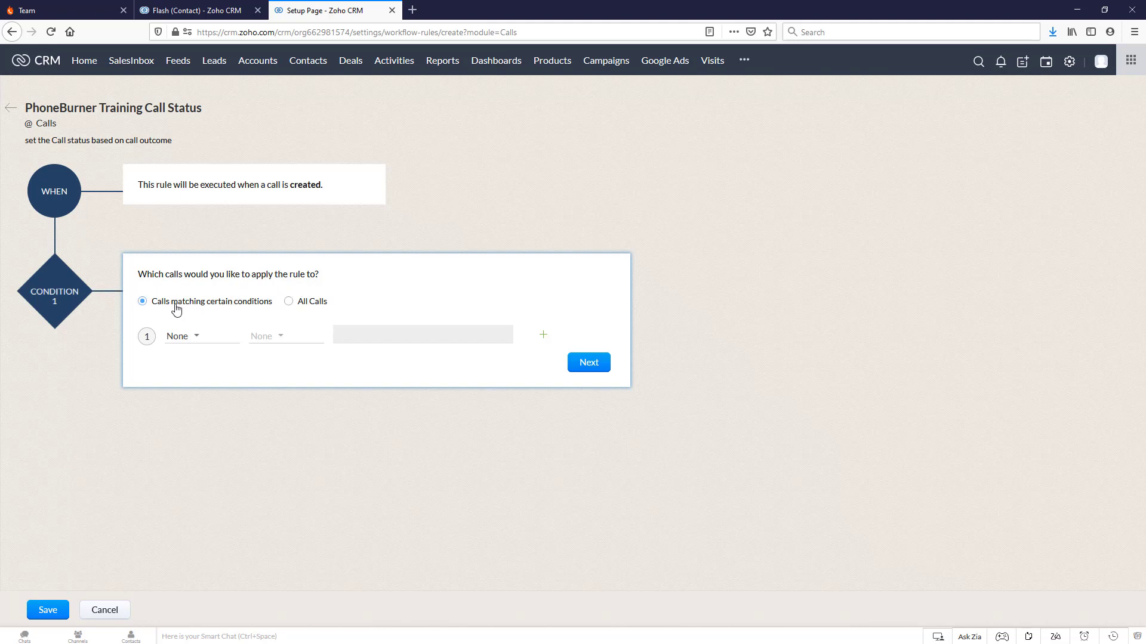
left_click(198, 339)
scroll(206, 409, "down", 1)
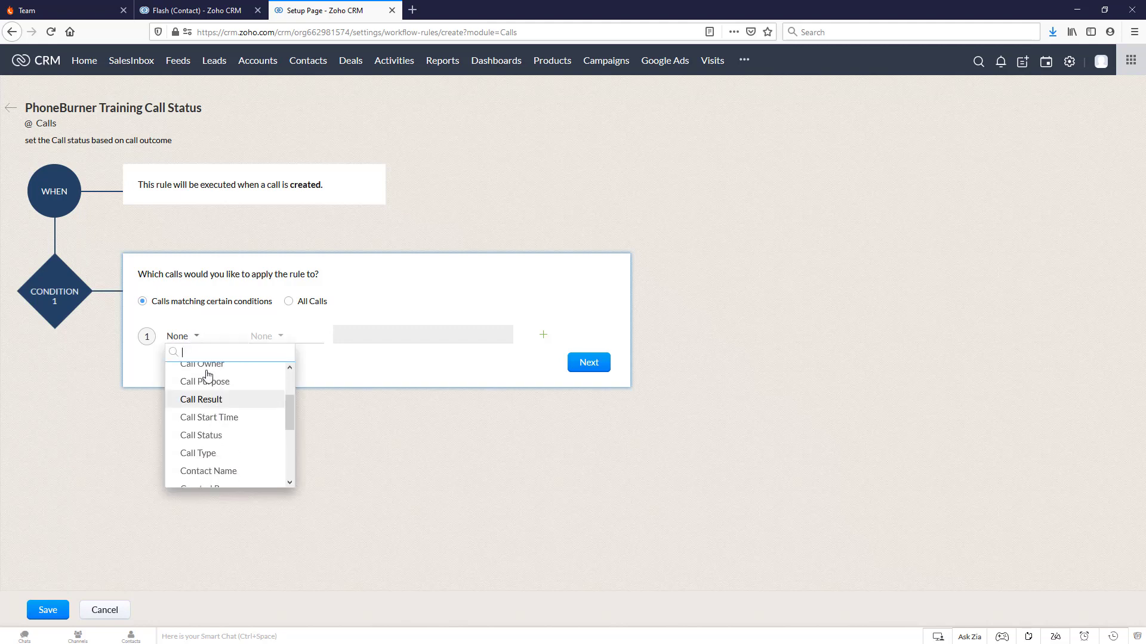
scroll(204, 405, "down", 2)
scroll(206, 411, "down", 1)
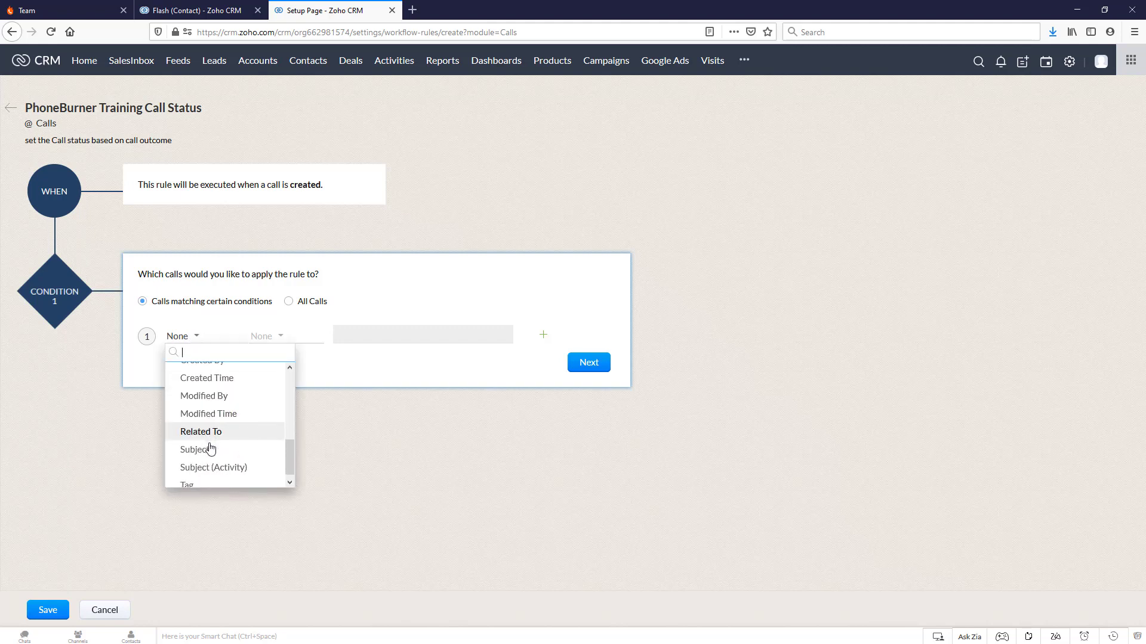
left_click(210, 449)
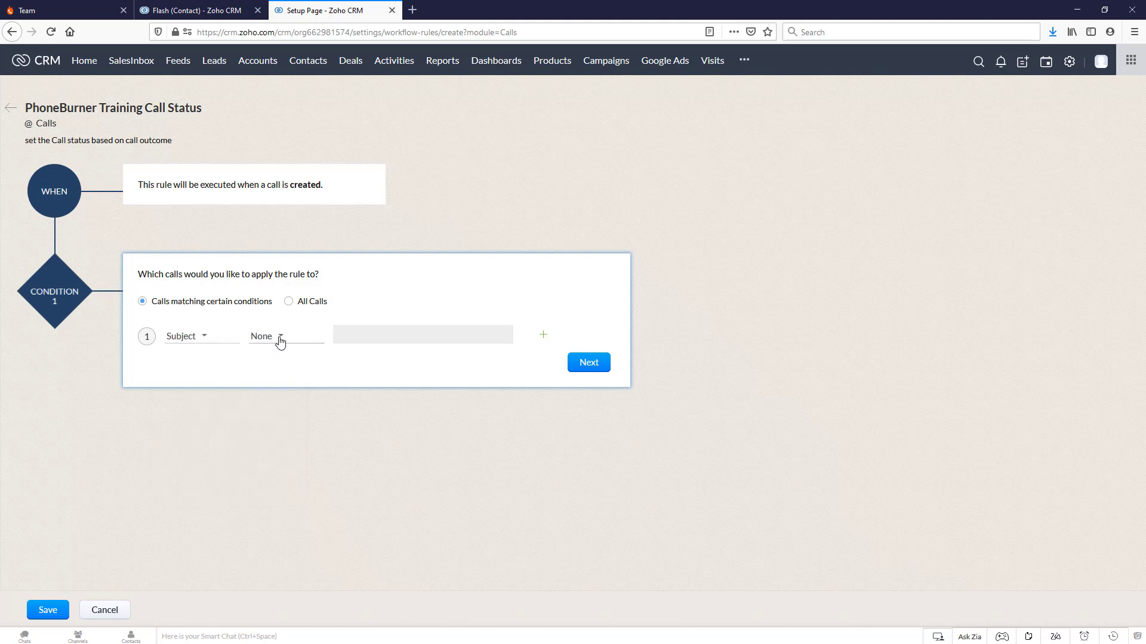
left_click(277, 338)
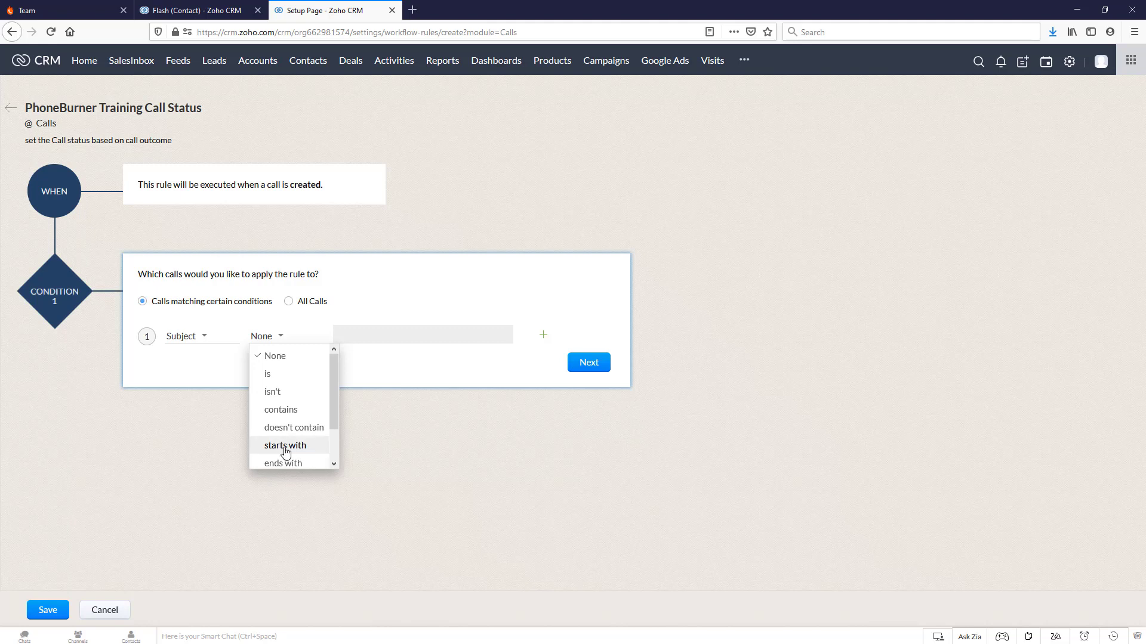
left_click(269, 375)
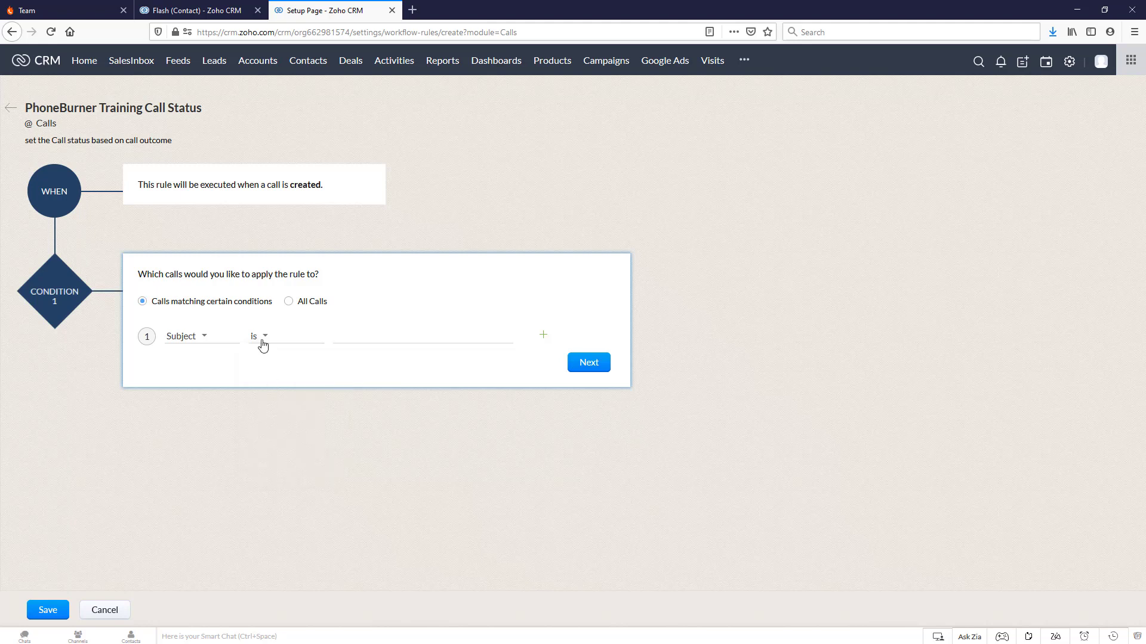
Examine the Contact Status choices on the contact record that the rule can assign.
left_click(187, 12)
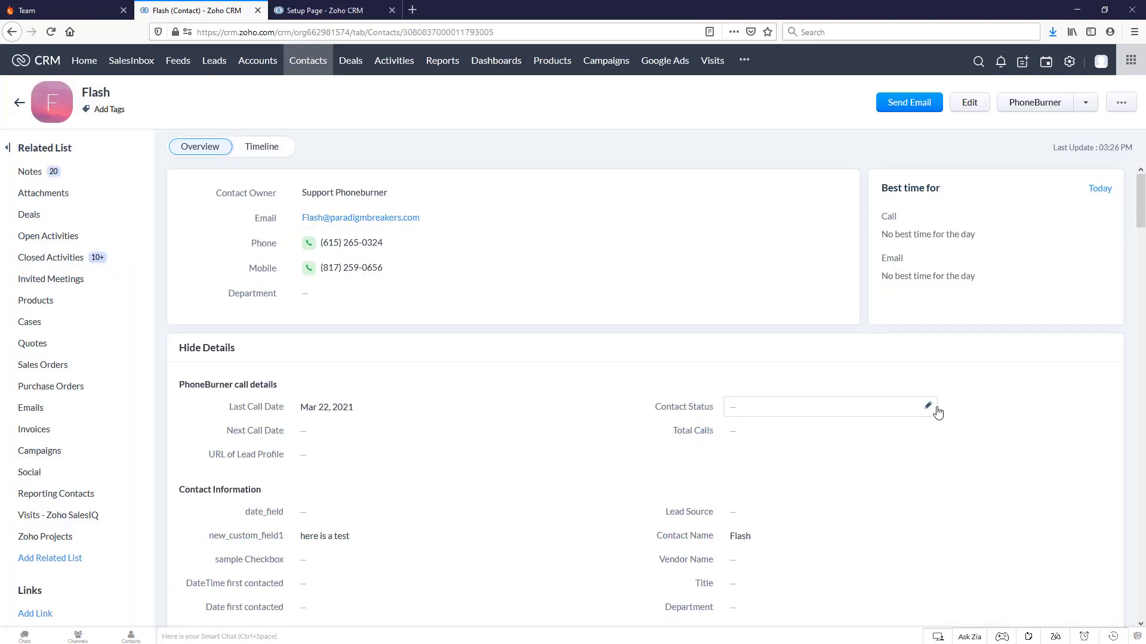
left_click(929, 406)
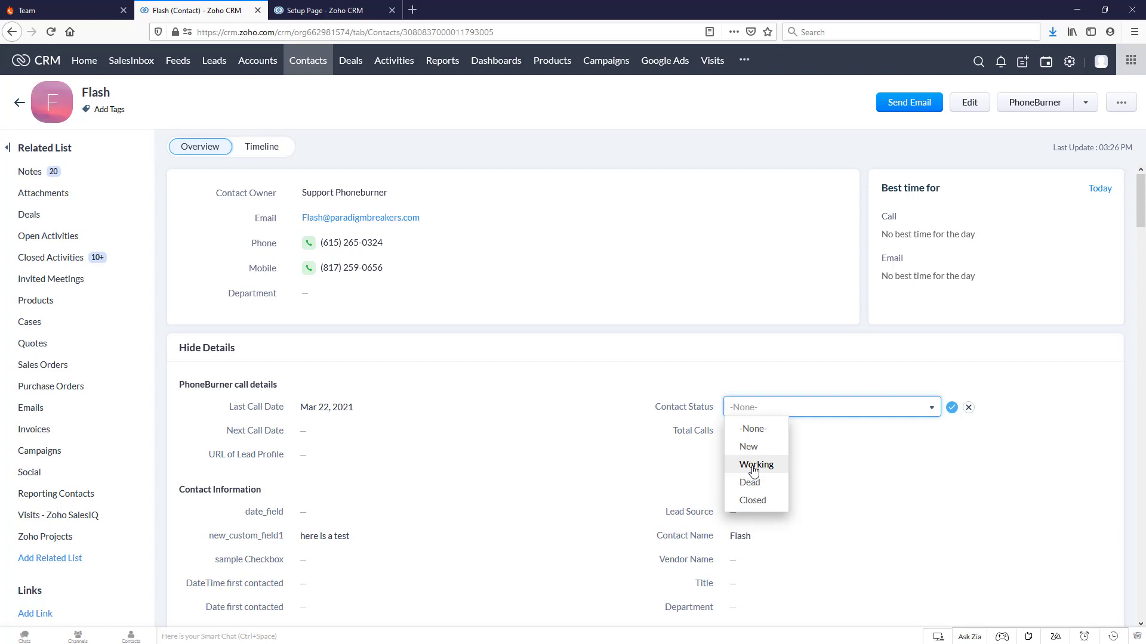
Switch to PhoneBurner and open the Default live answer set in the dial session dispositions.
left_click(43, 7)
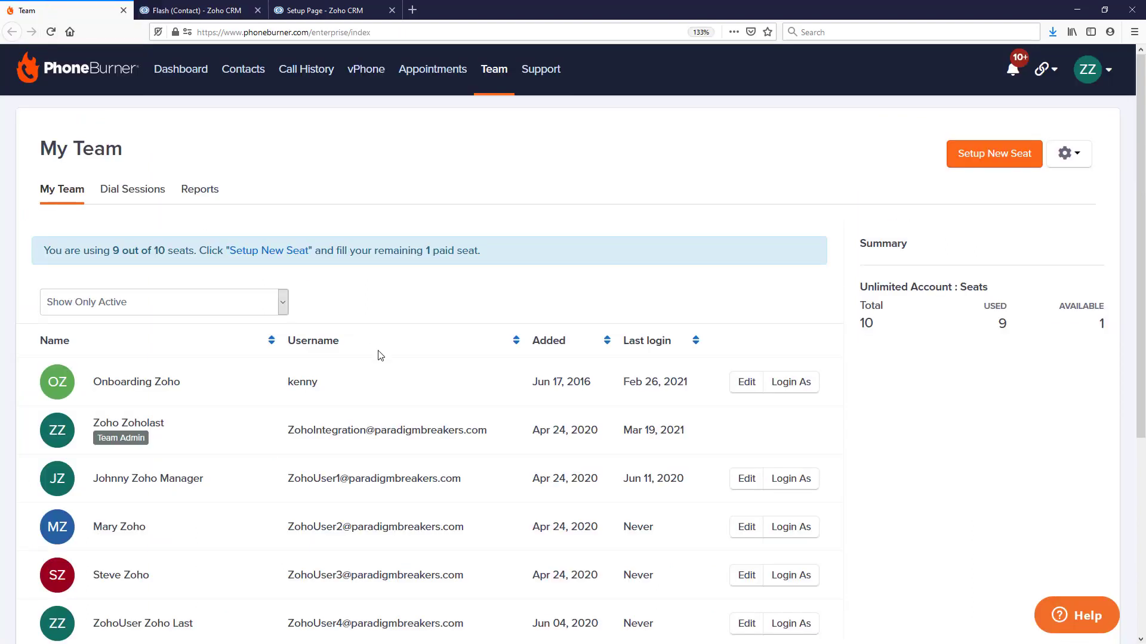
left_click(1086, 70)
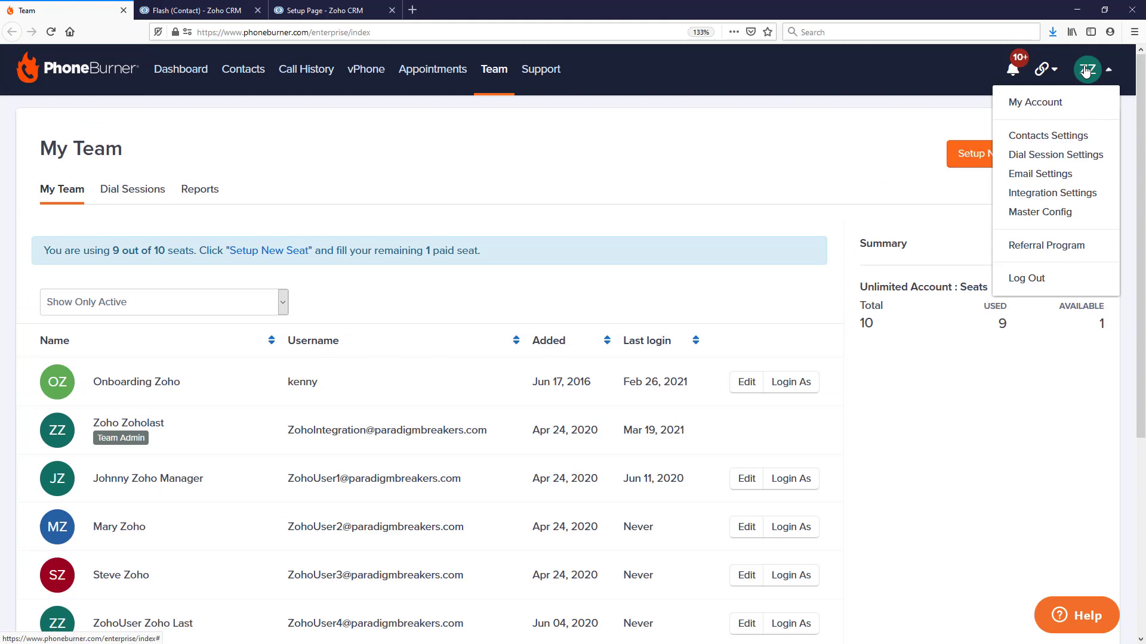
left_click(1059, 161)
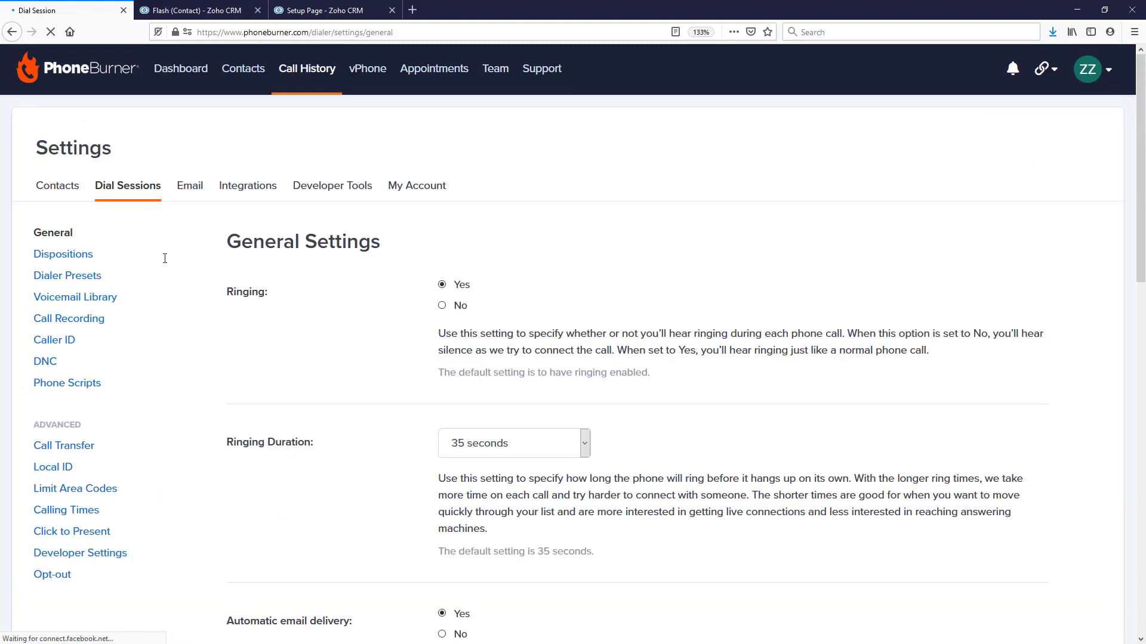
left_click(70, 260)
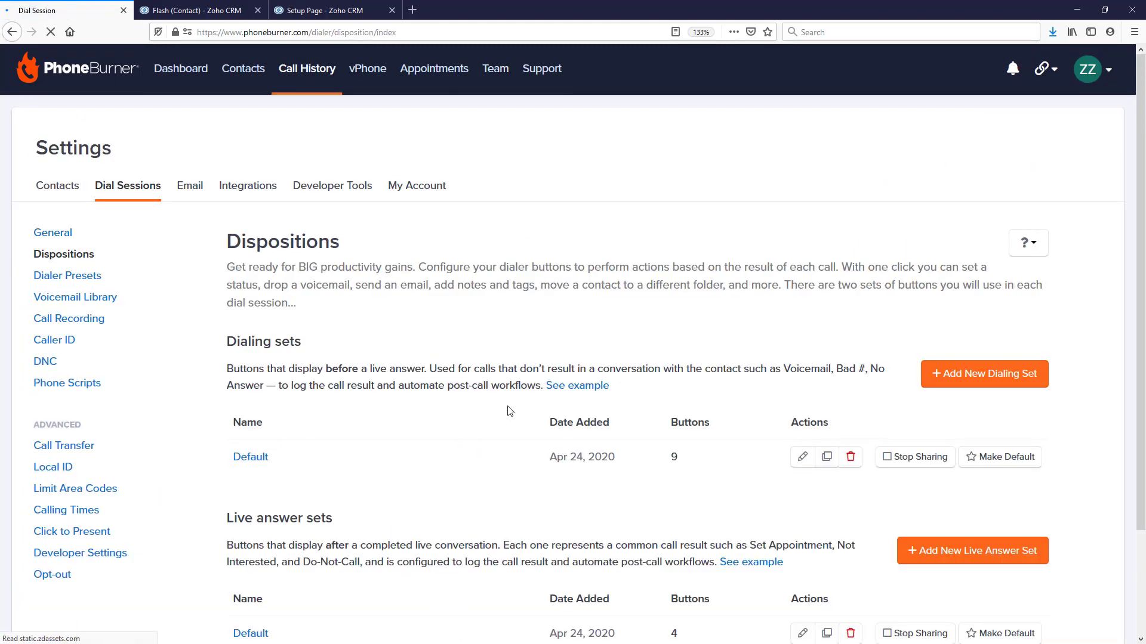
scroll(508, 410, "down", 2)
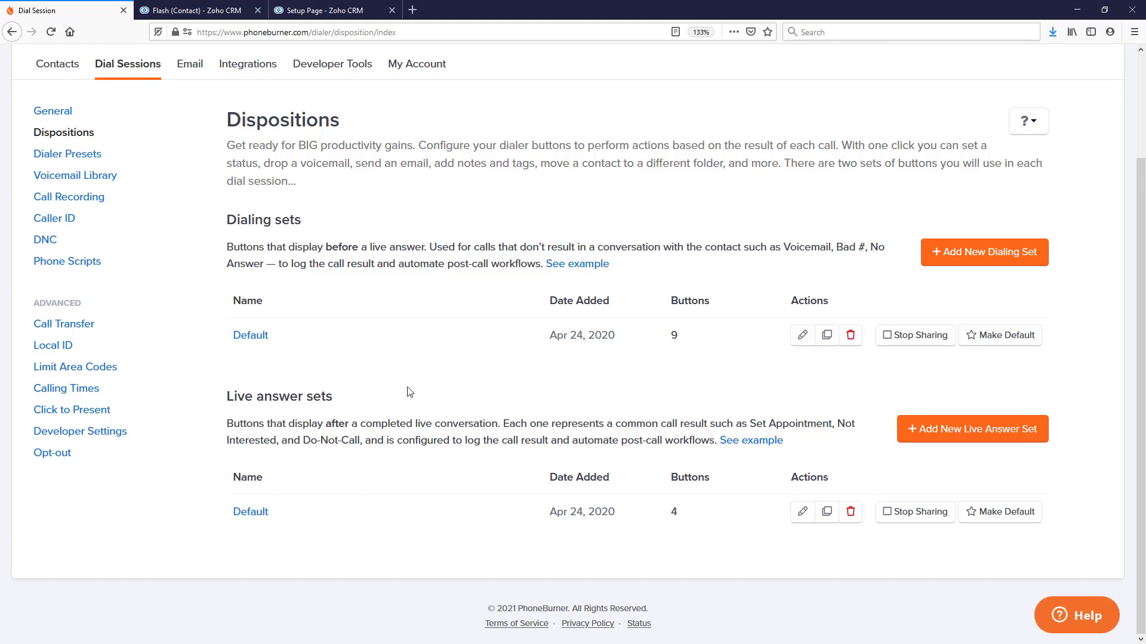
left_click(251, 516)
Copy the "Interested" status of the They Are Interested button and complete the Zoho CRM rule condition as Subject is Interested.
scroll(432, 483, "down", 4)
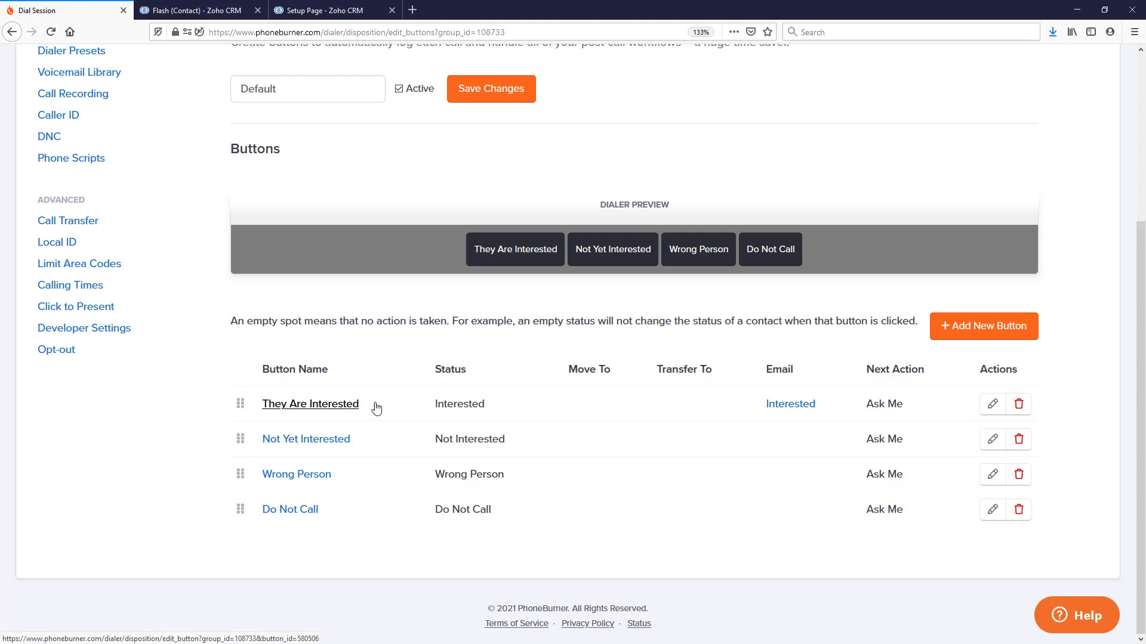
left_click_drag(486, 404, 435, 406)
key("ctrl+c")
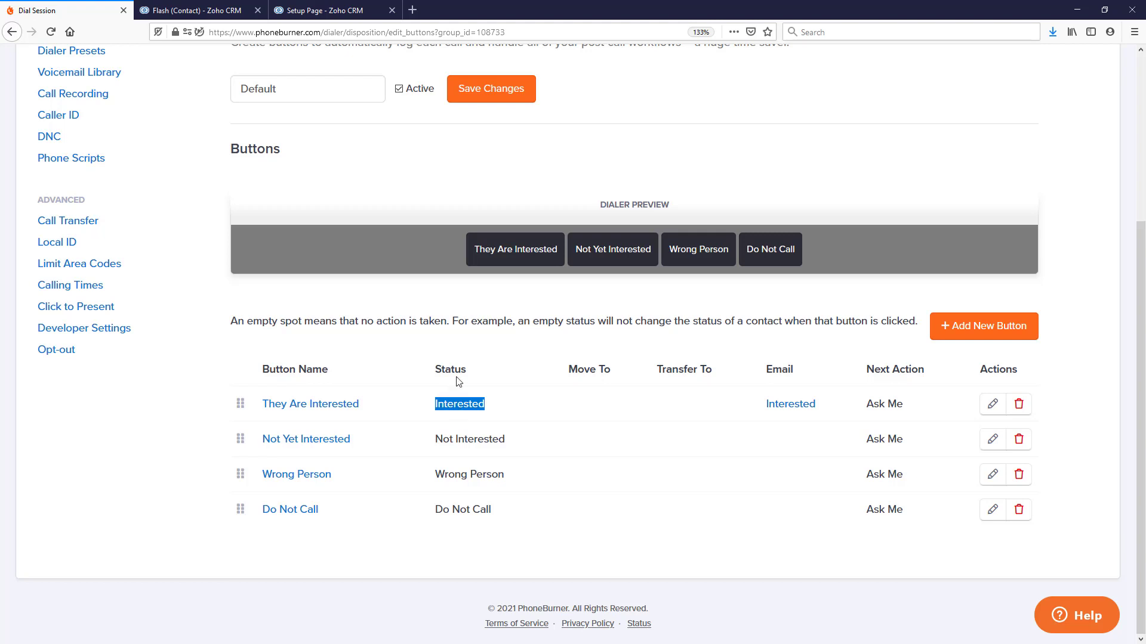
left_click(328, 16)
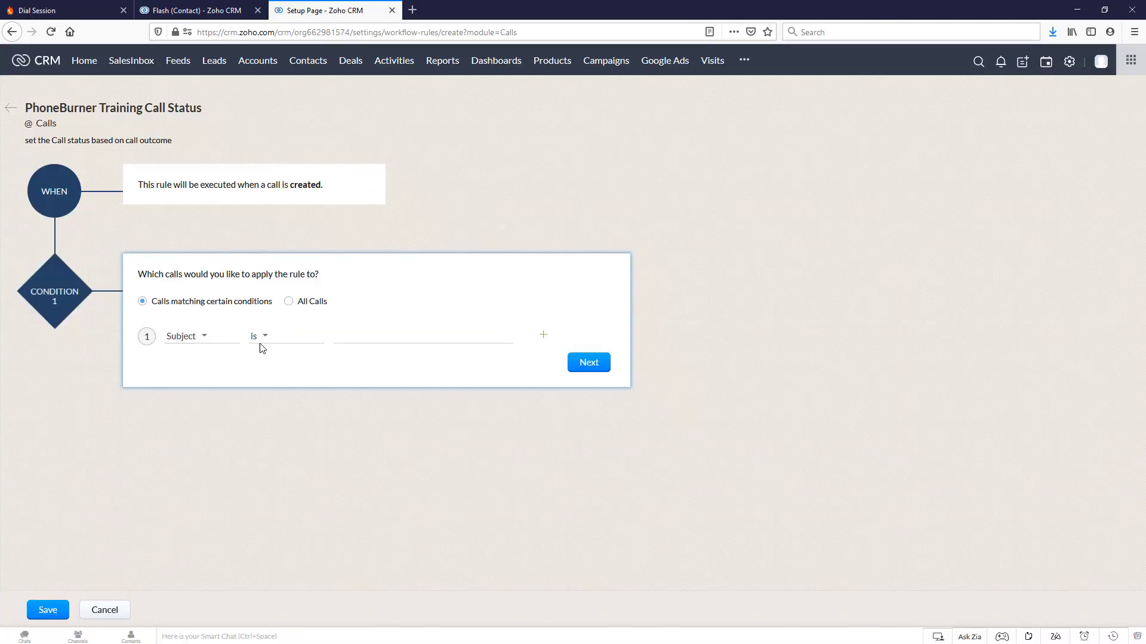
left_click(387, 333)
key("ctrl+v")
left_click(588, 364)
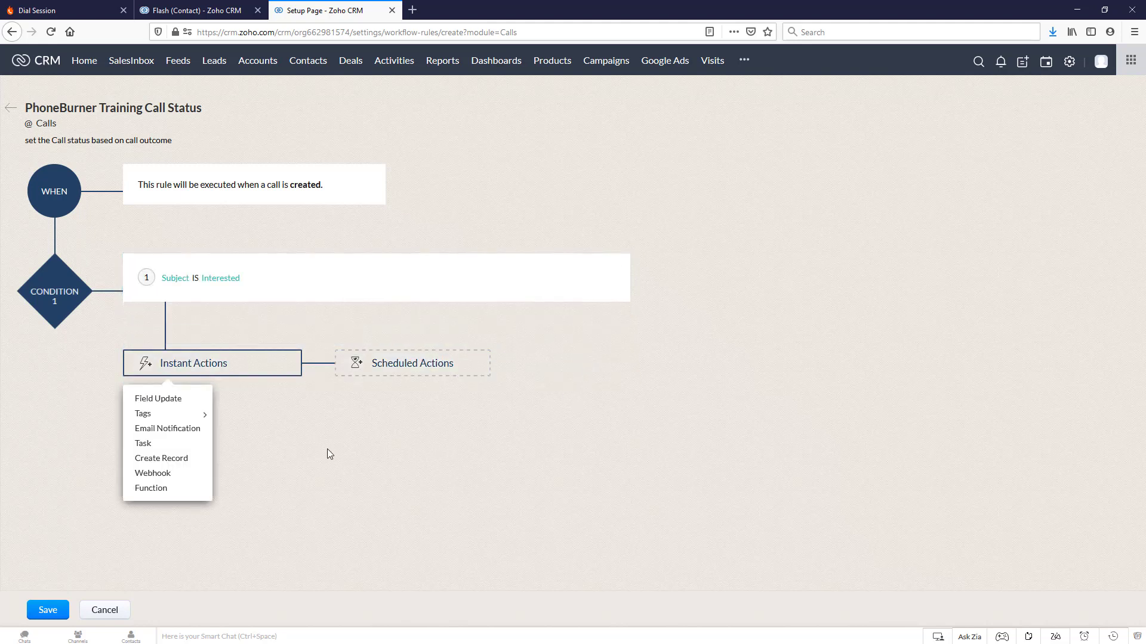
Add a new instant field update for the Contacts module, named Working Status "Interested".
left_click(177, 401)
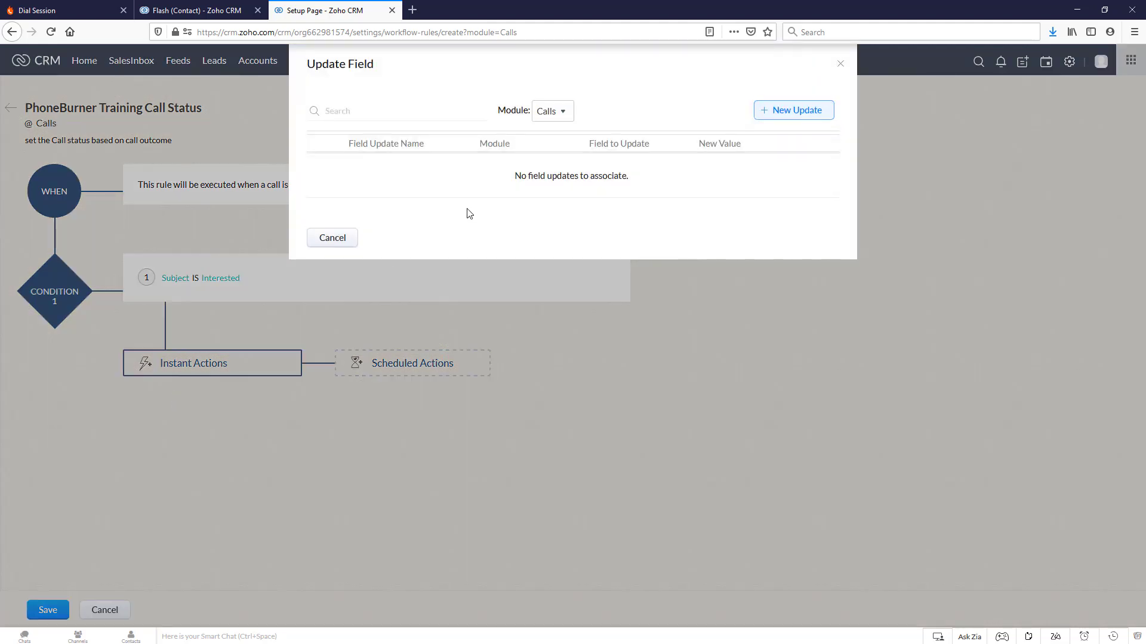
left_click(553, 113)
left_click(560, 189)
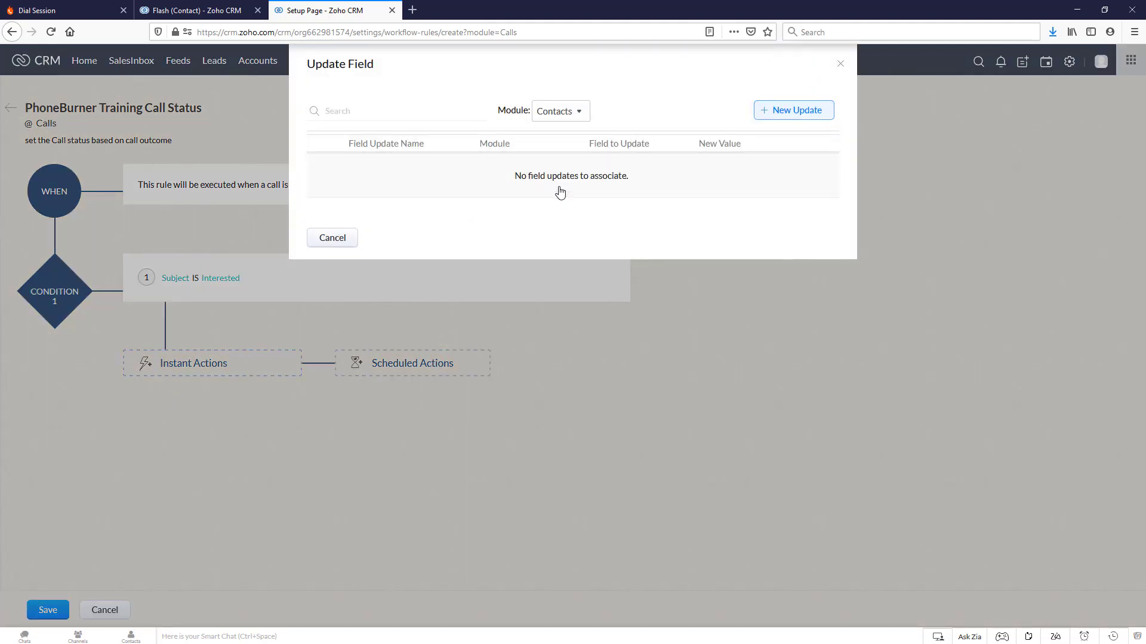
left_click(798, 117)
left_click(546, 110)
type("Working Status \"Interested\"")
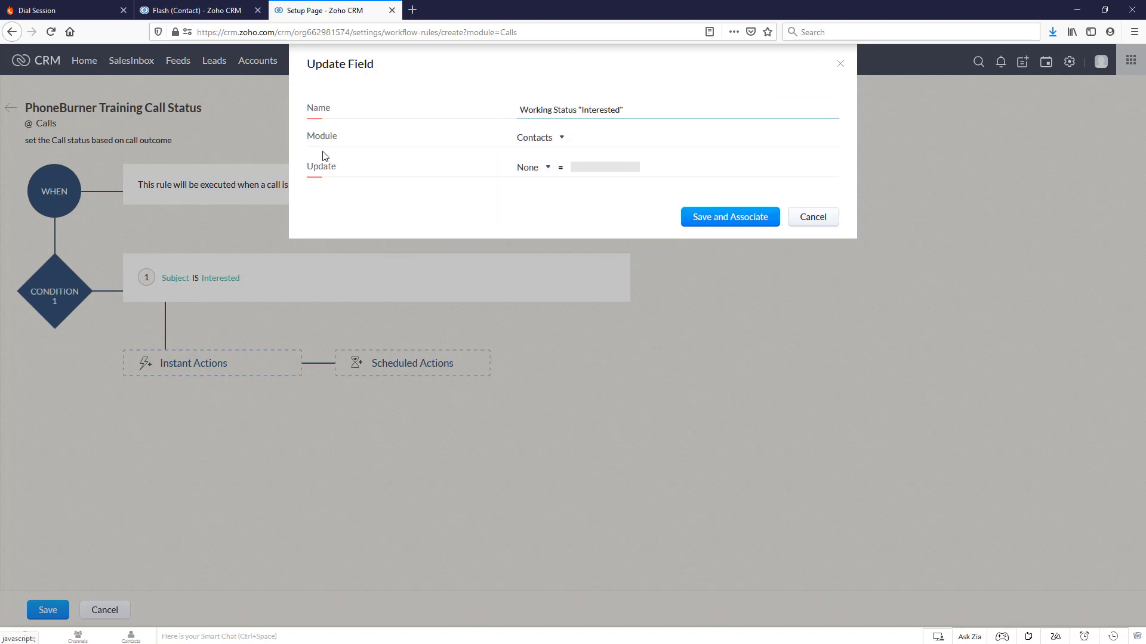
Set the field update to change the Contact Status field to Working.
left_click(542, 170)
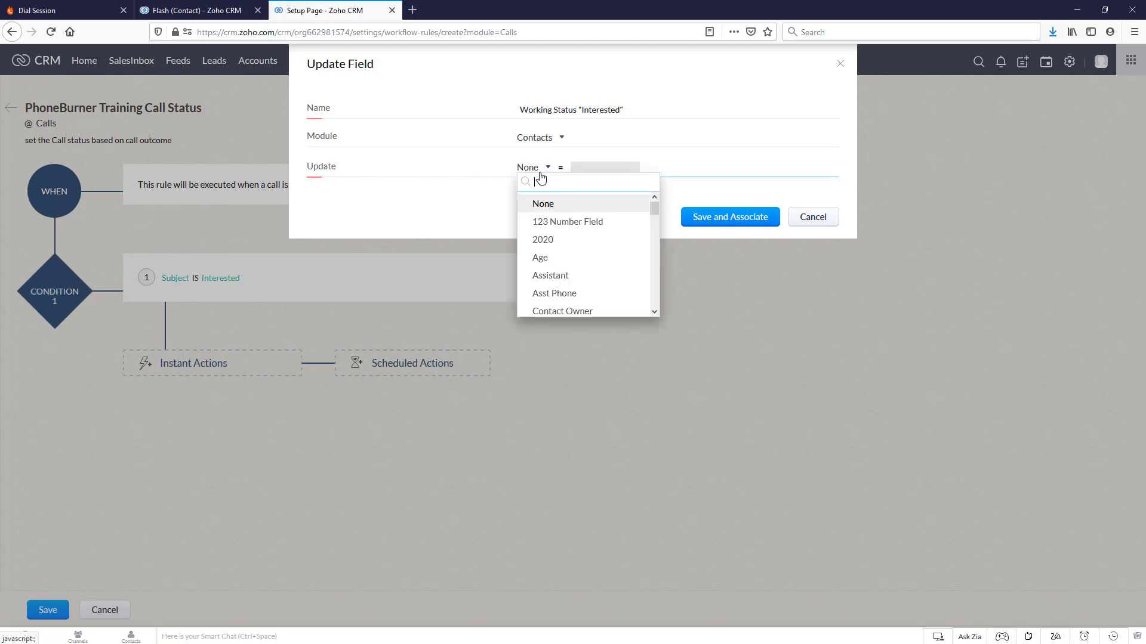
type("stat")
left_click(569, 203)
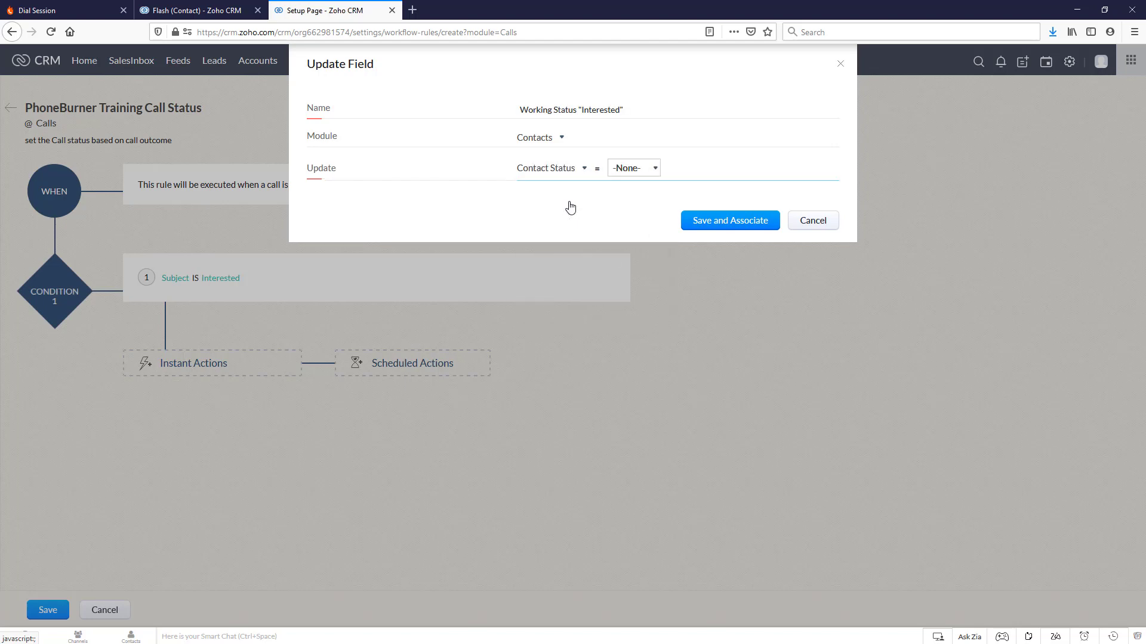
left_click(643, 170)
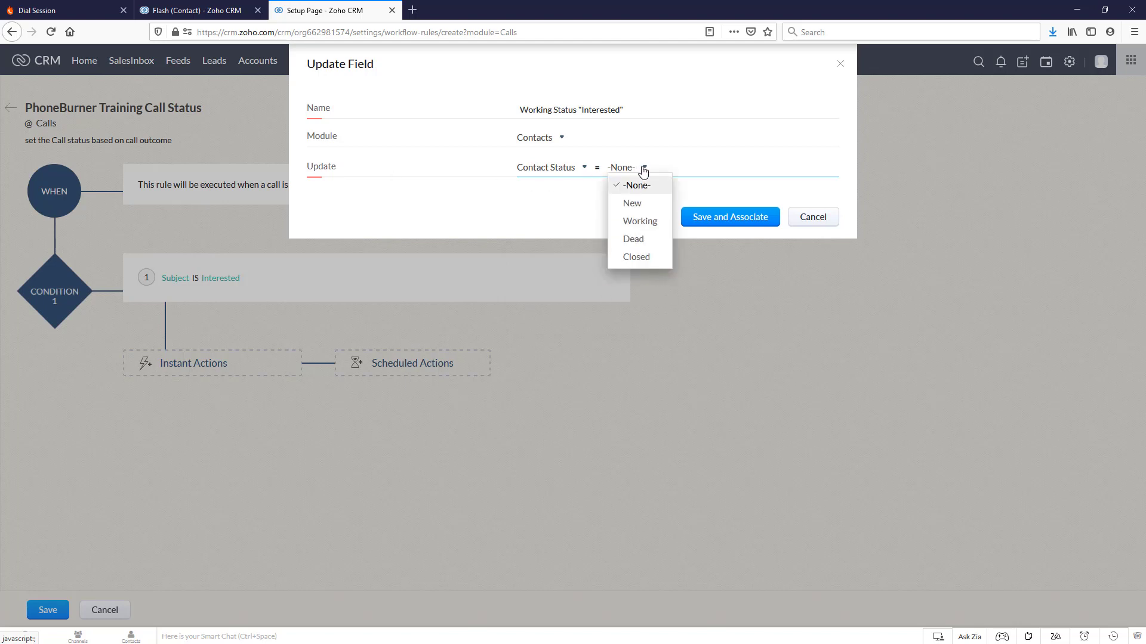
left_click(639, 221)
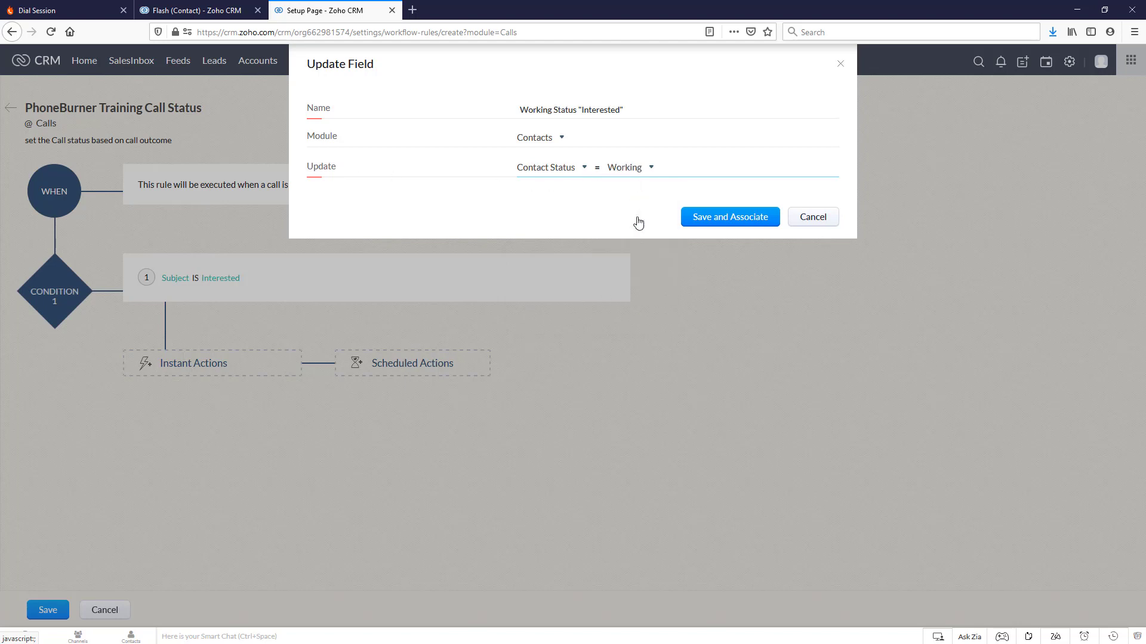
Remove the quotation marks from the field update's name so it reads Working Status Interested, and save and associate it.
left_click(741, 220)
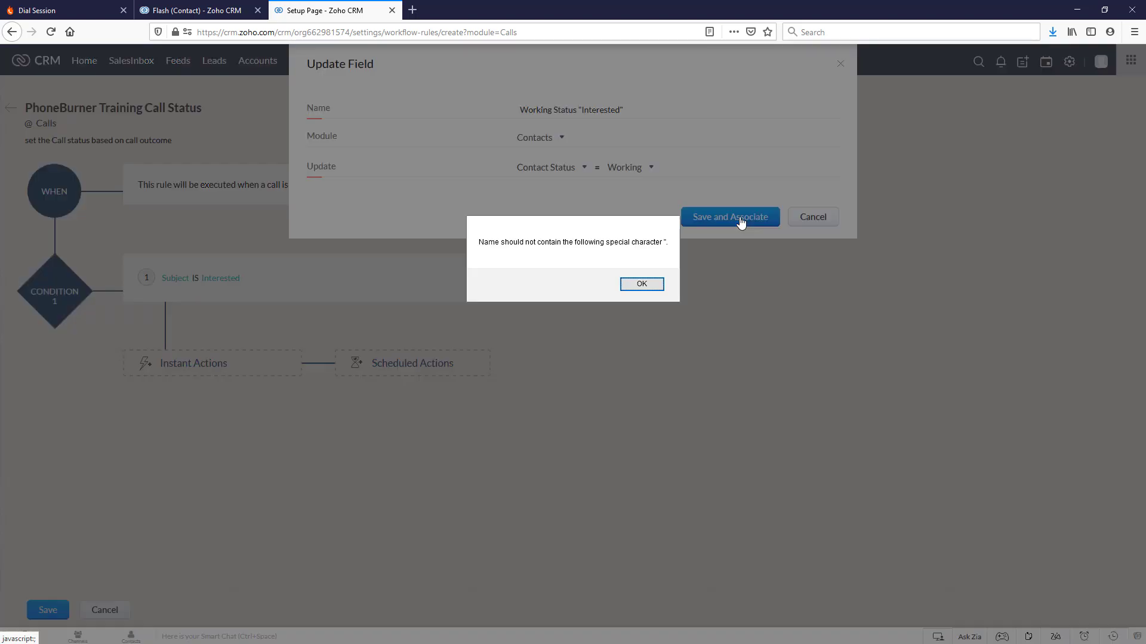
left_click(643, 285)
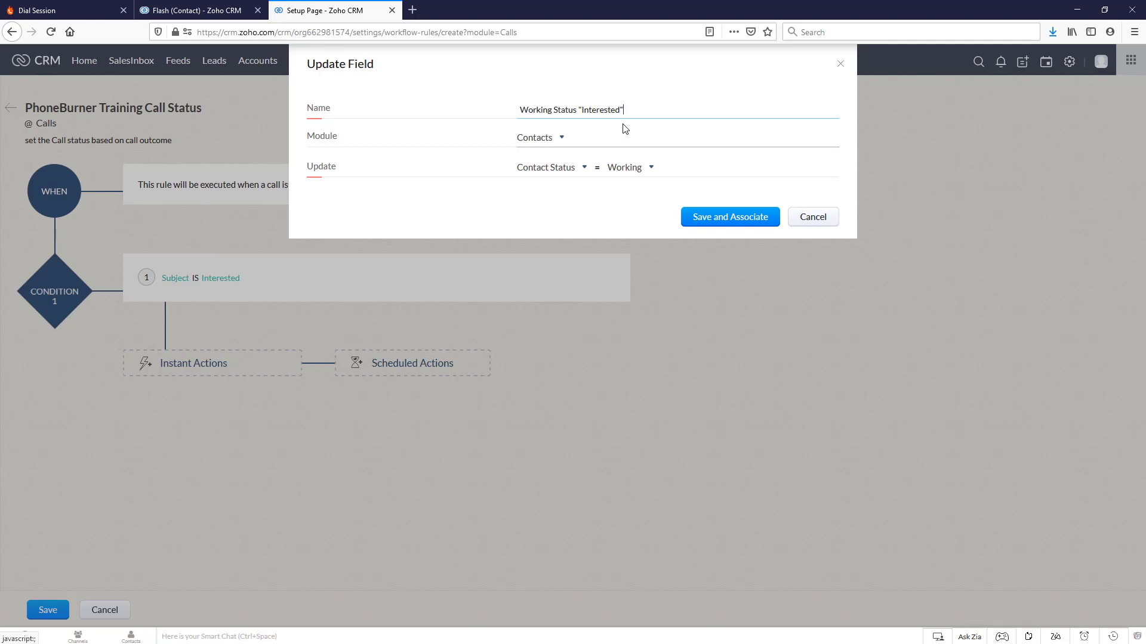
key("BackSpace")
key("BackSpace")
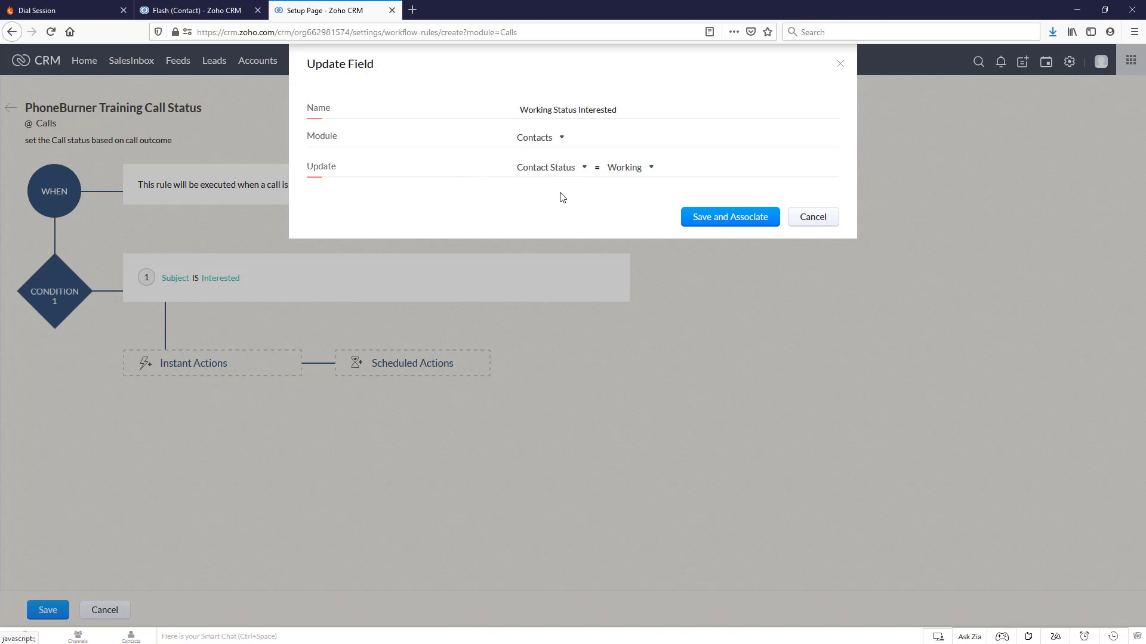
left_click(737, 226)
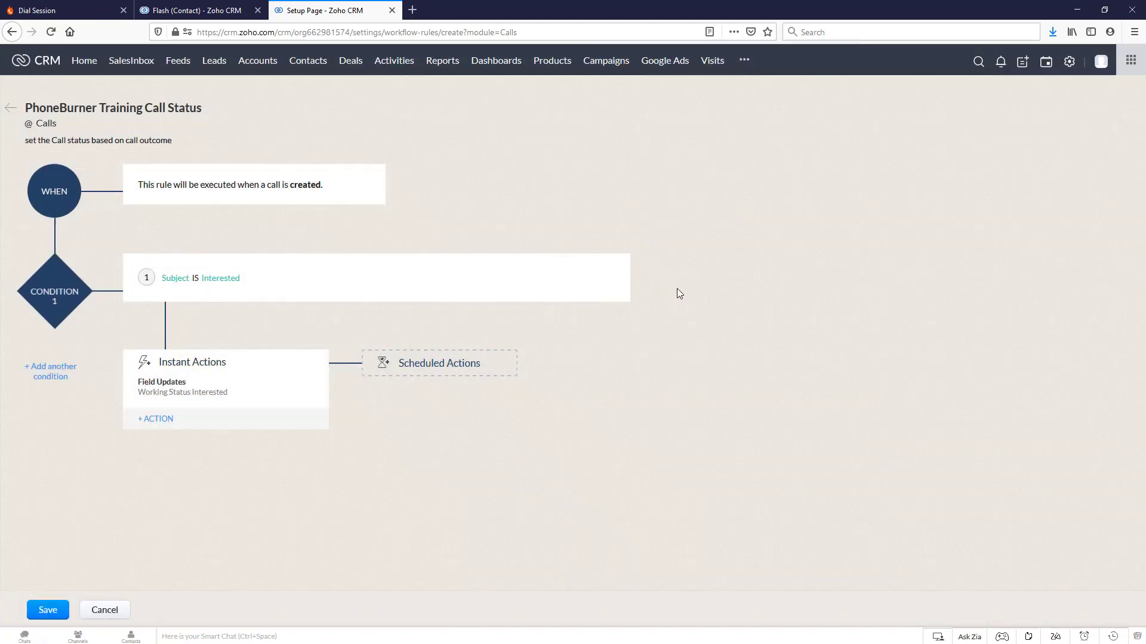
Add a second condition to the workflow rule that matches calls by Subject using the is operator.
left_click(197, 10)
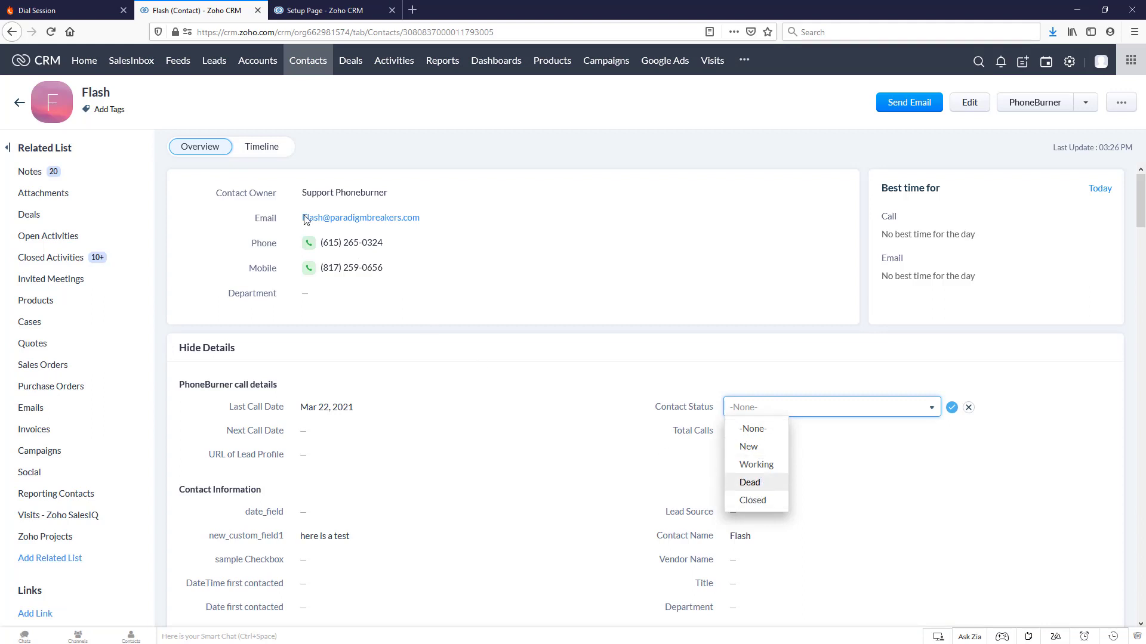
left_click(66, 10)
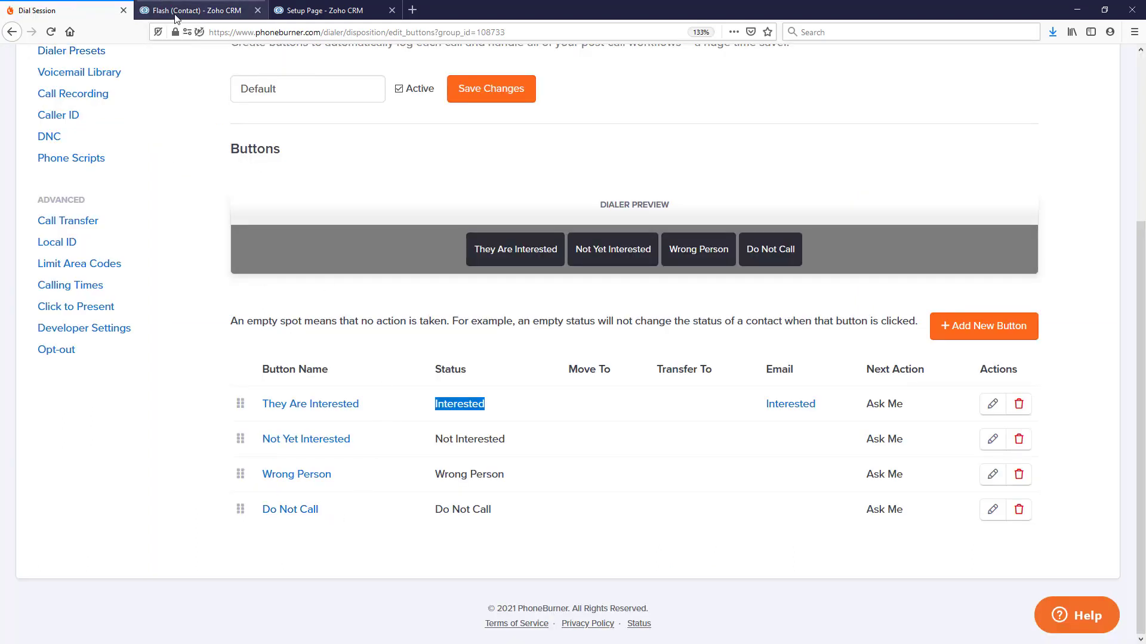
left_click(308, 11)
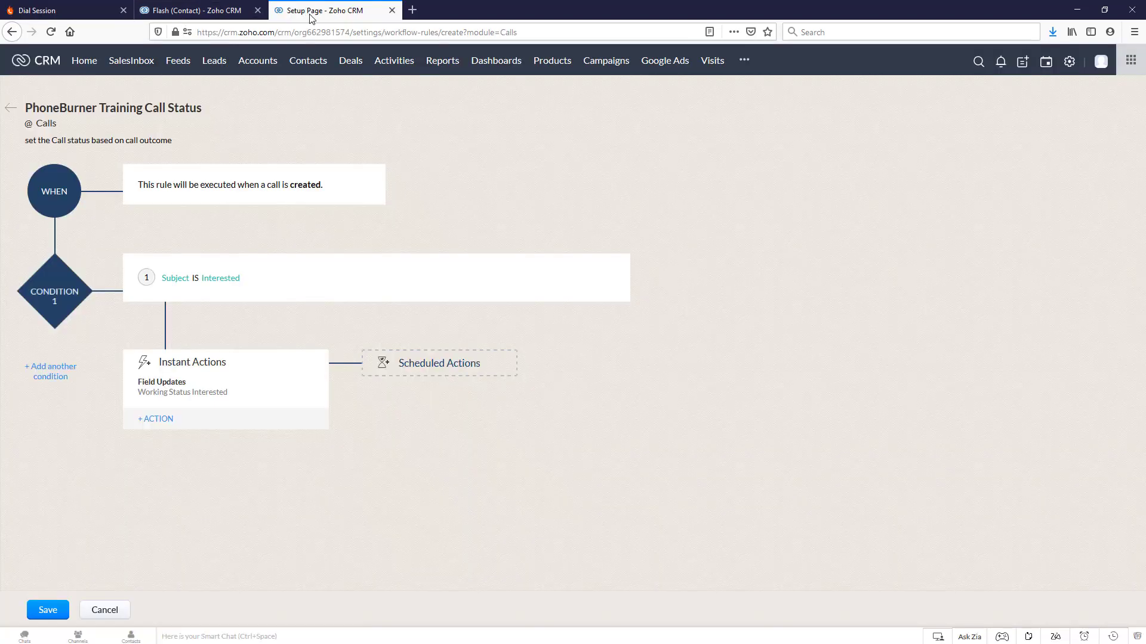
left_click(51, 371)
scroll(221, 475, "down", 2)
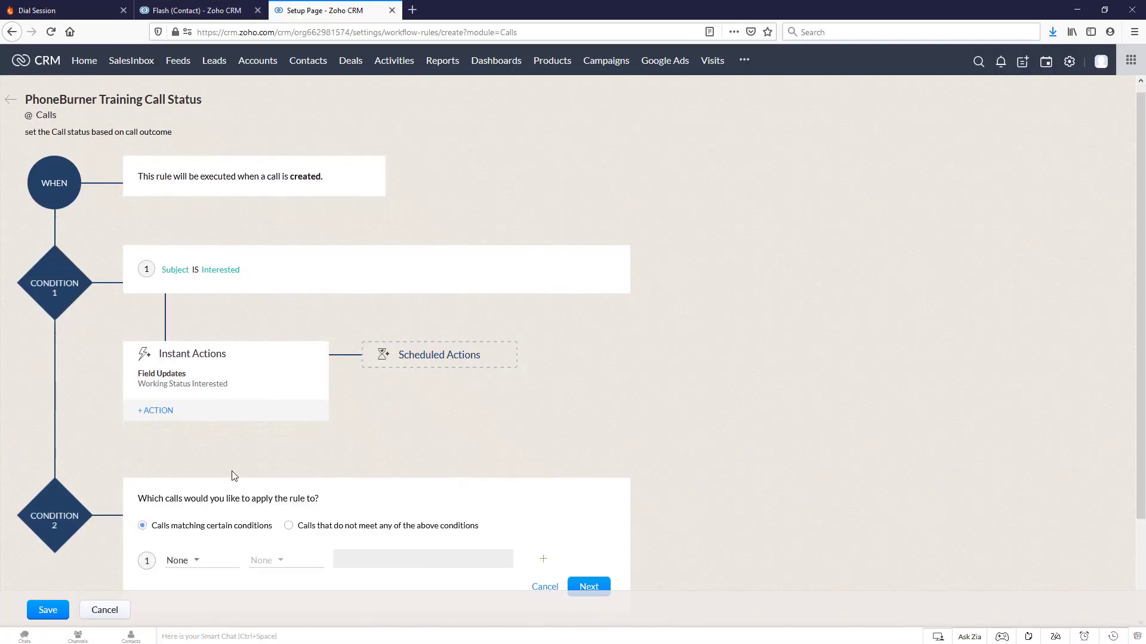
left_click(197, 442)
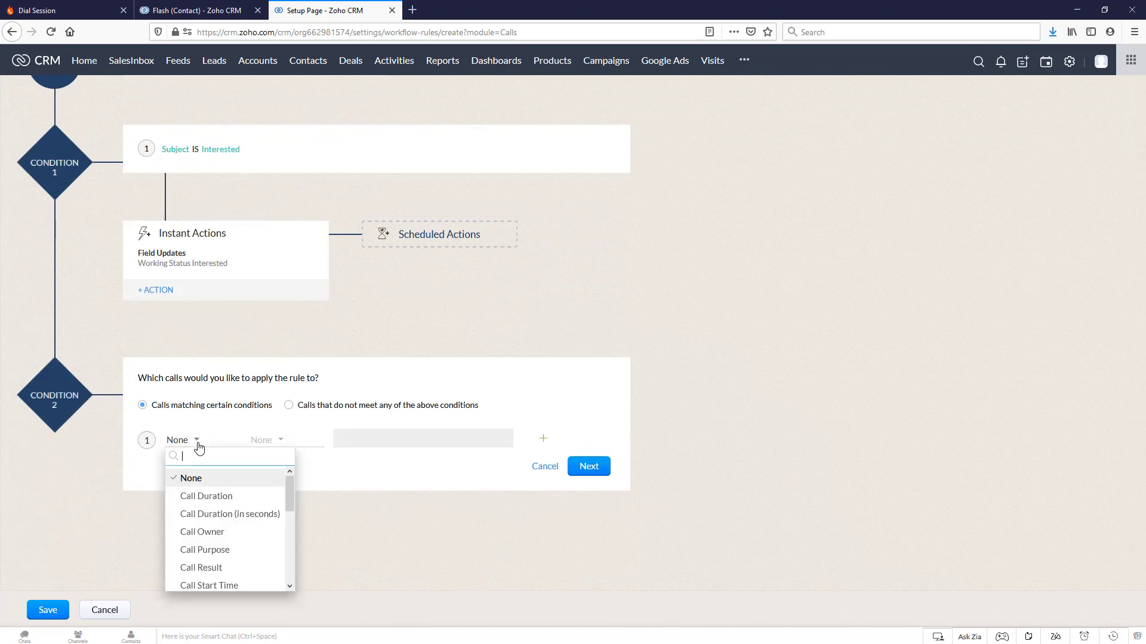
type("subj")
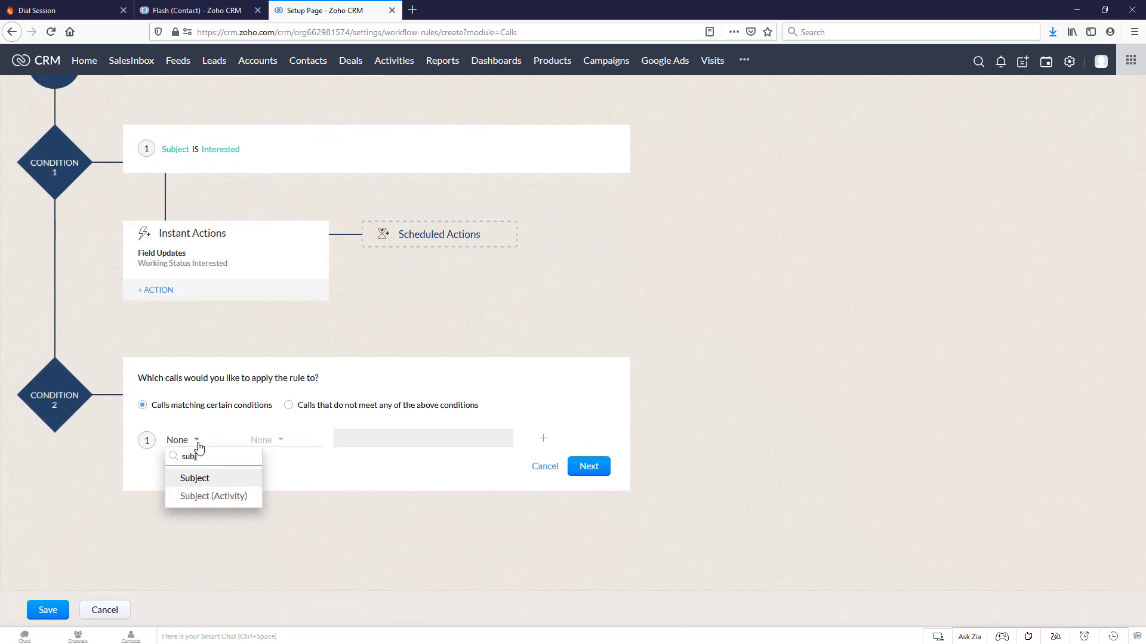
left_click(205, 478)
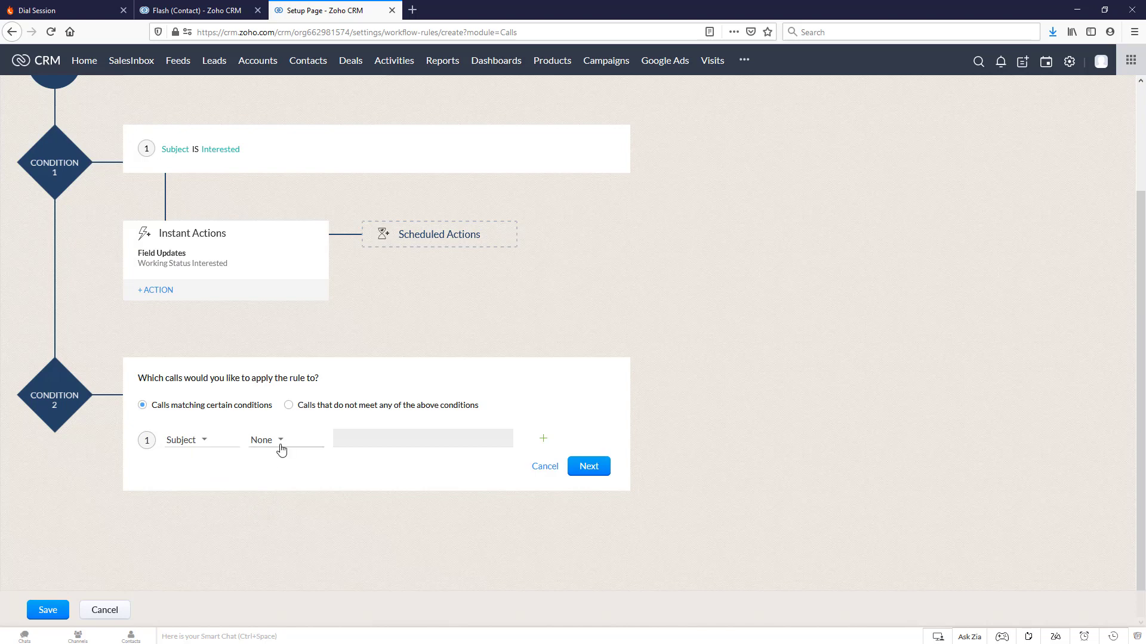
left_click(281, 442)
left_click(272, 477)
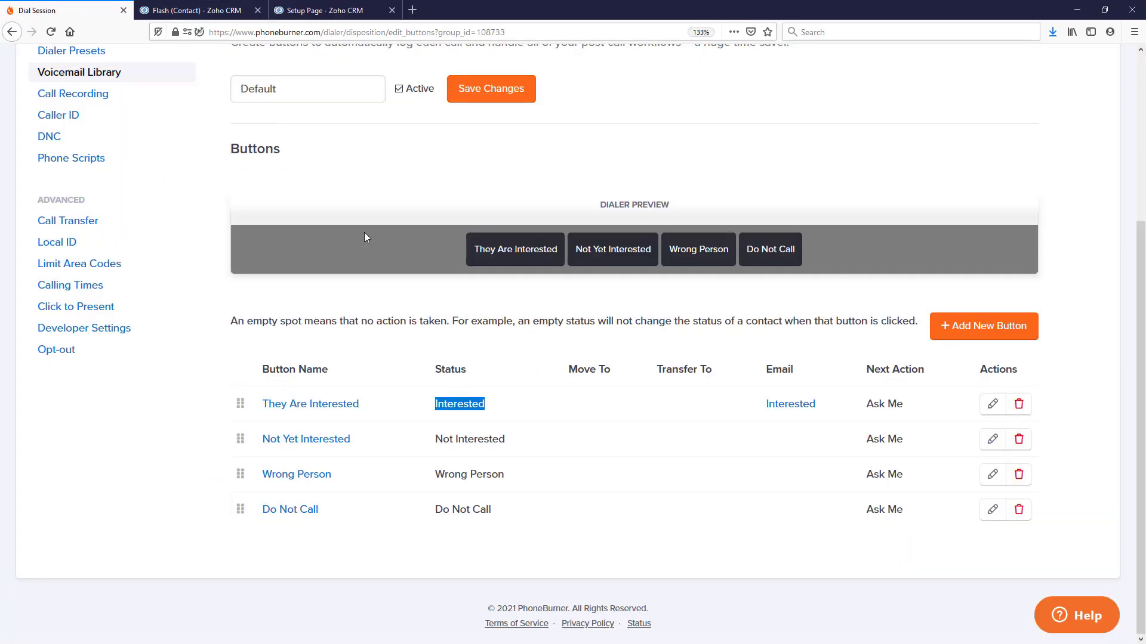
Copy the Do Not Call status from the PhoneBurner dispositions and complete the second Zoho CRM condition as Subject is Do Not Call.
left_click(81, 12)
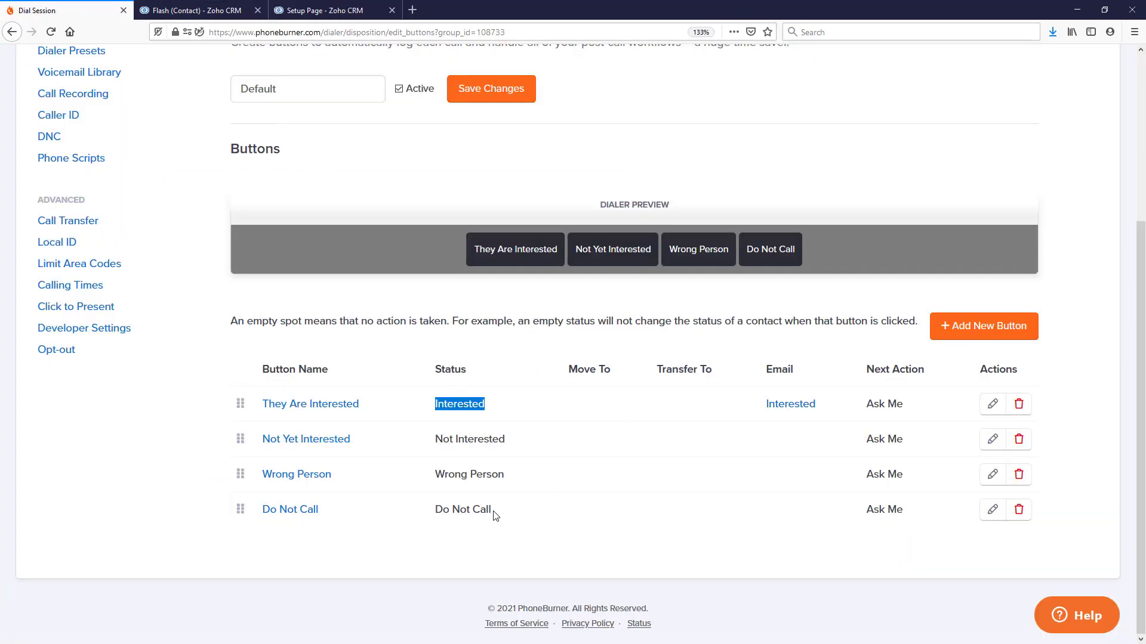
left_click_drag(493, 515, 438, 511)
key("ctrl+c")
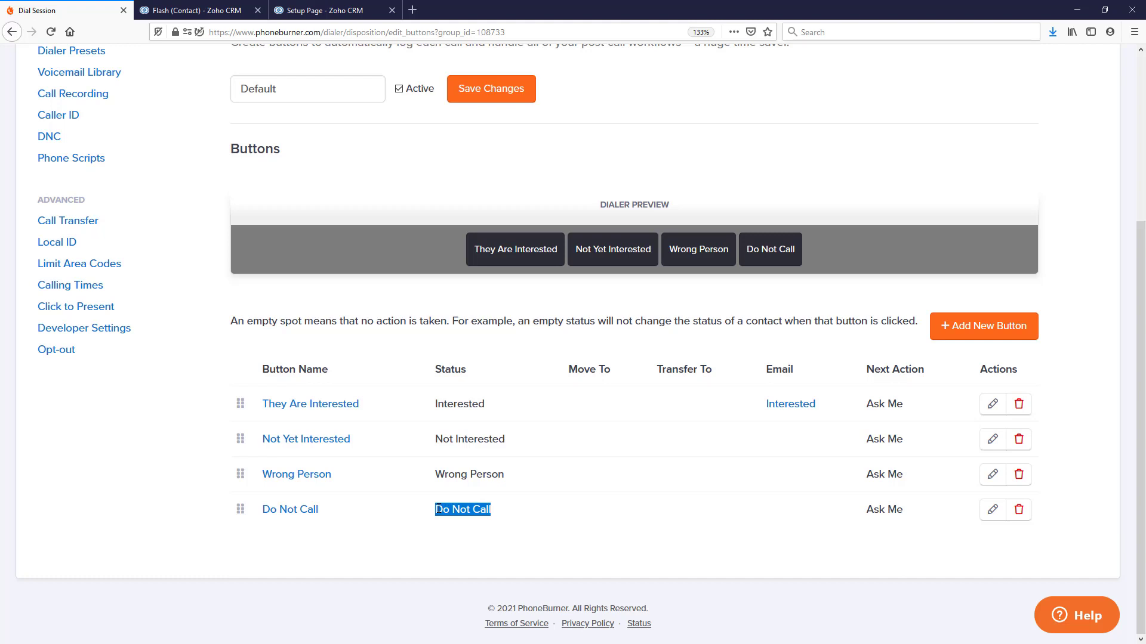
left_click(288, 17)
left_click(356, 441)
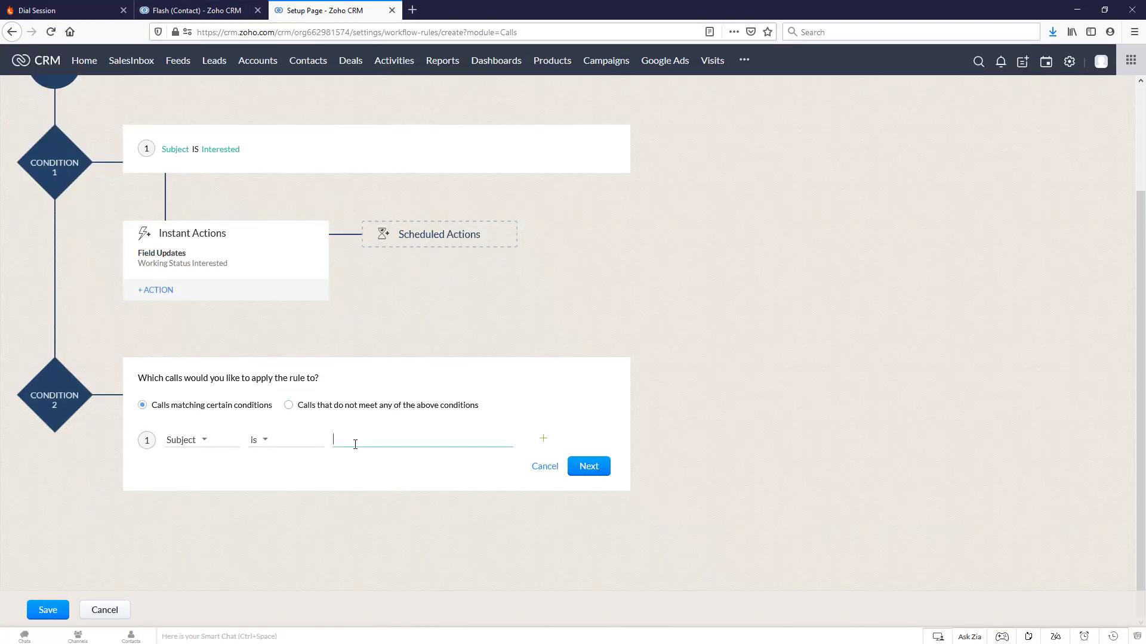
key("ctrl+v")
left_click(599, 470)
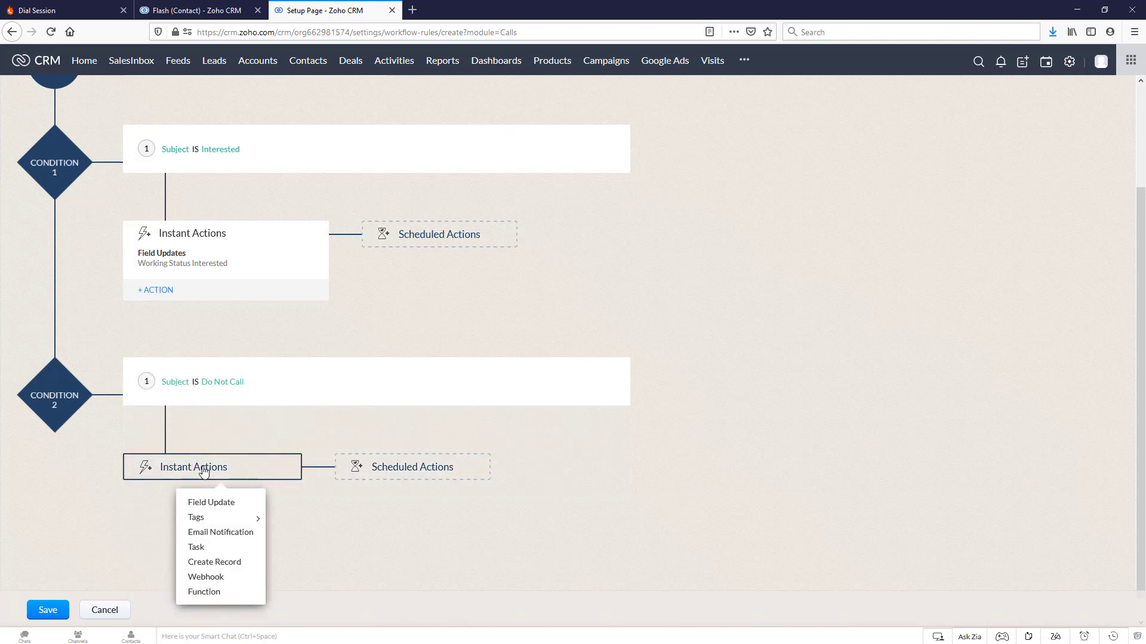
Add a new instant field update for the Contacts module under the second condition, named Dead Status DNC.
left_click(208, 504)
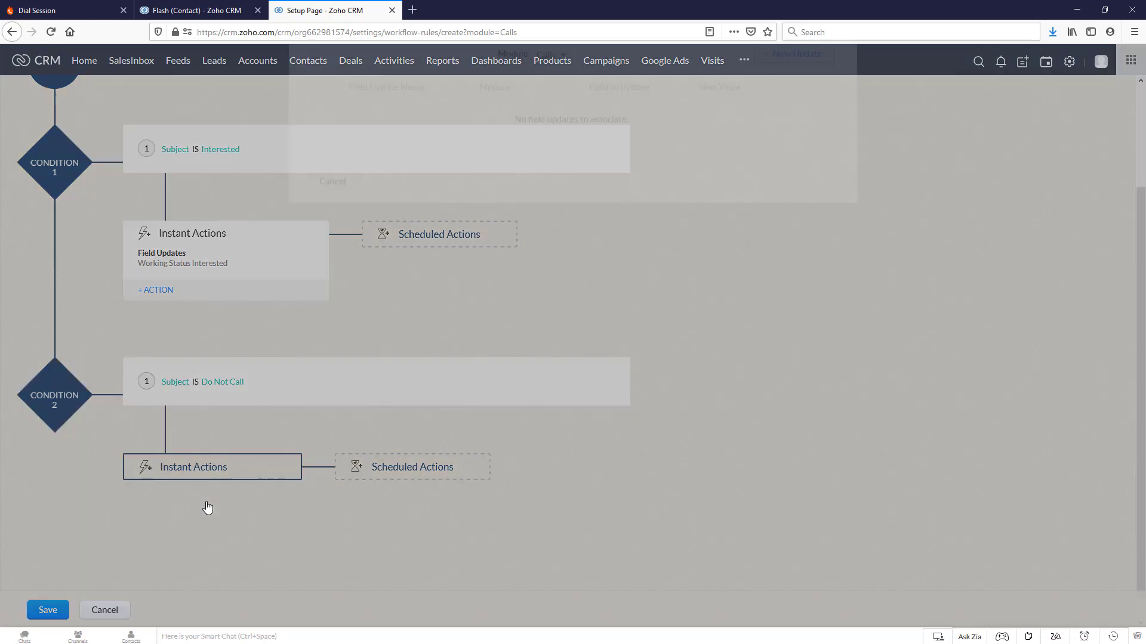
left_click(561, 113)
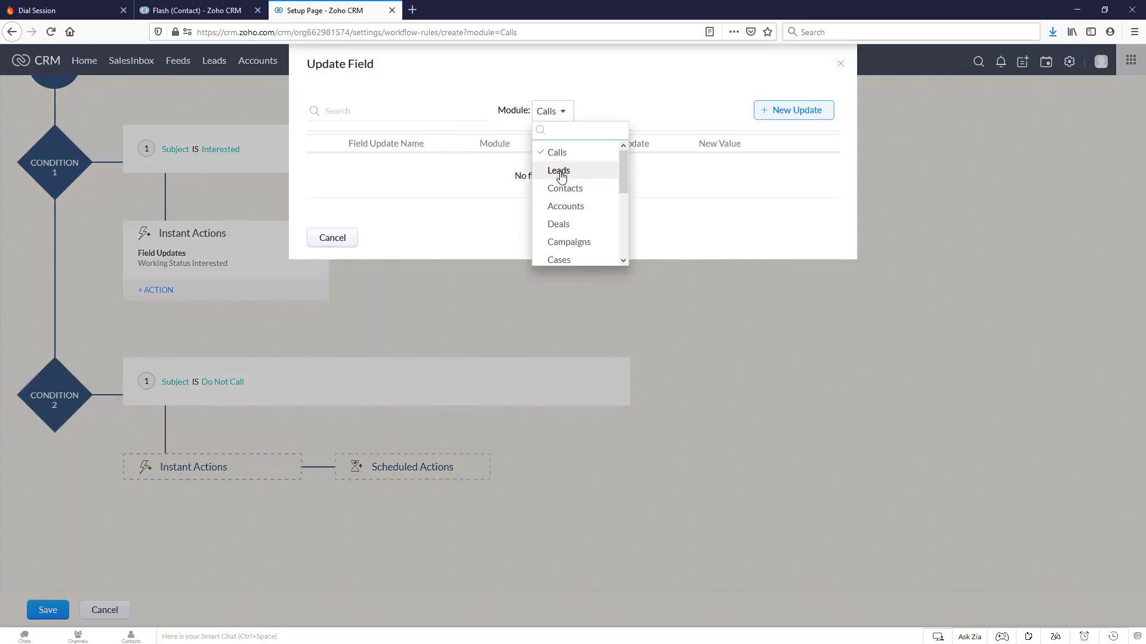
left_click(560, 188)
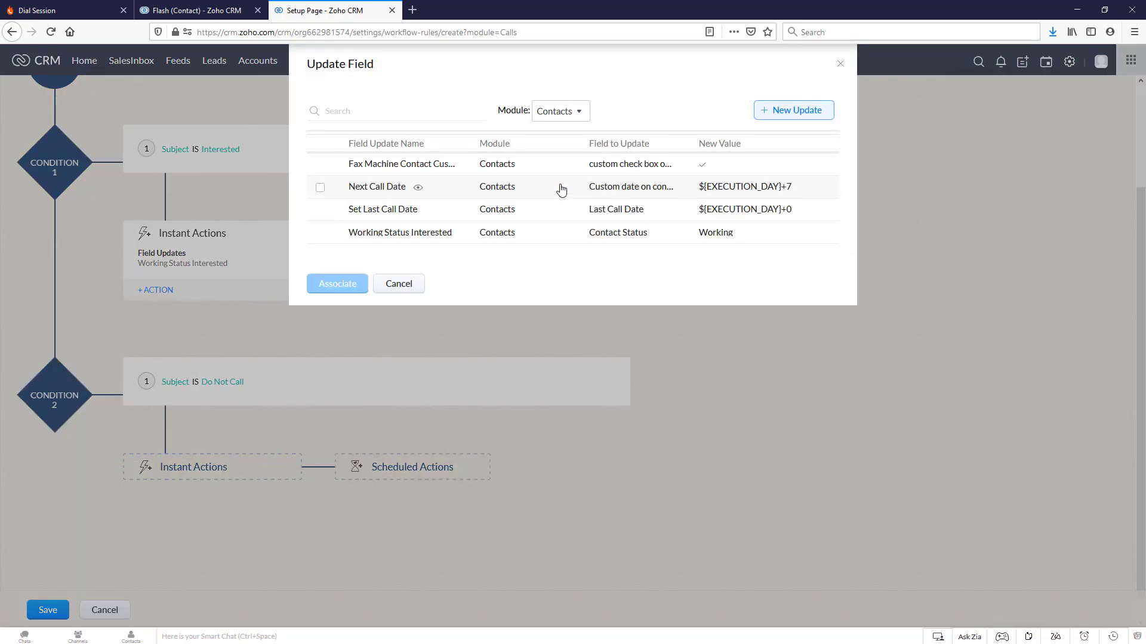
left_click(792, 114)
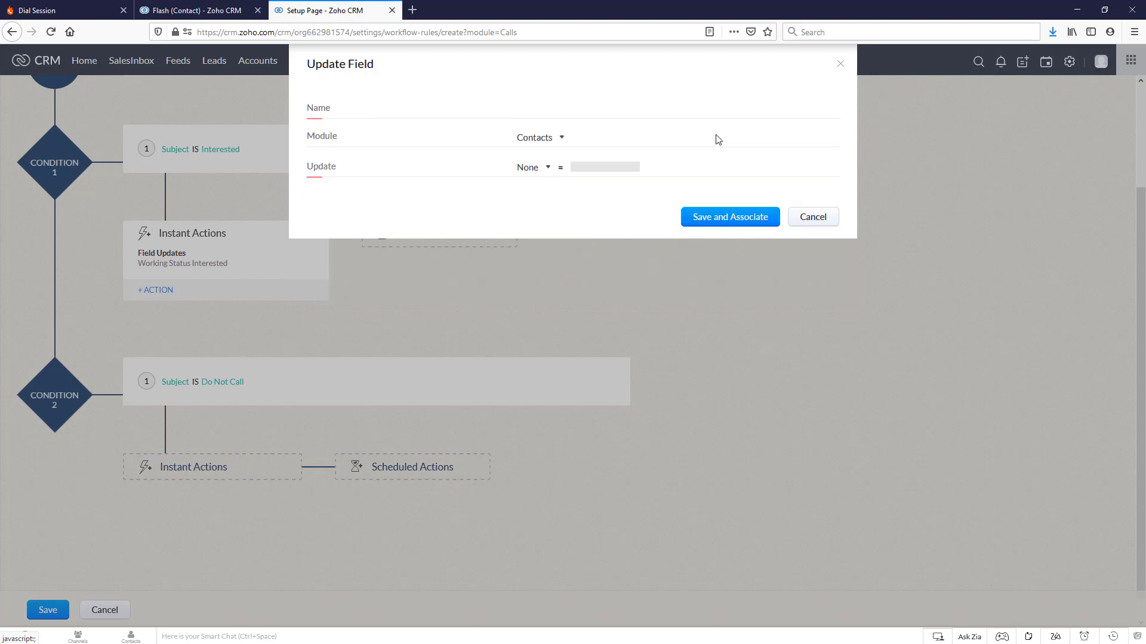
left_click(561, 111)
type("Dead Status DNC")
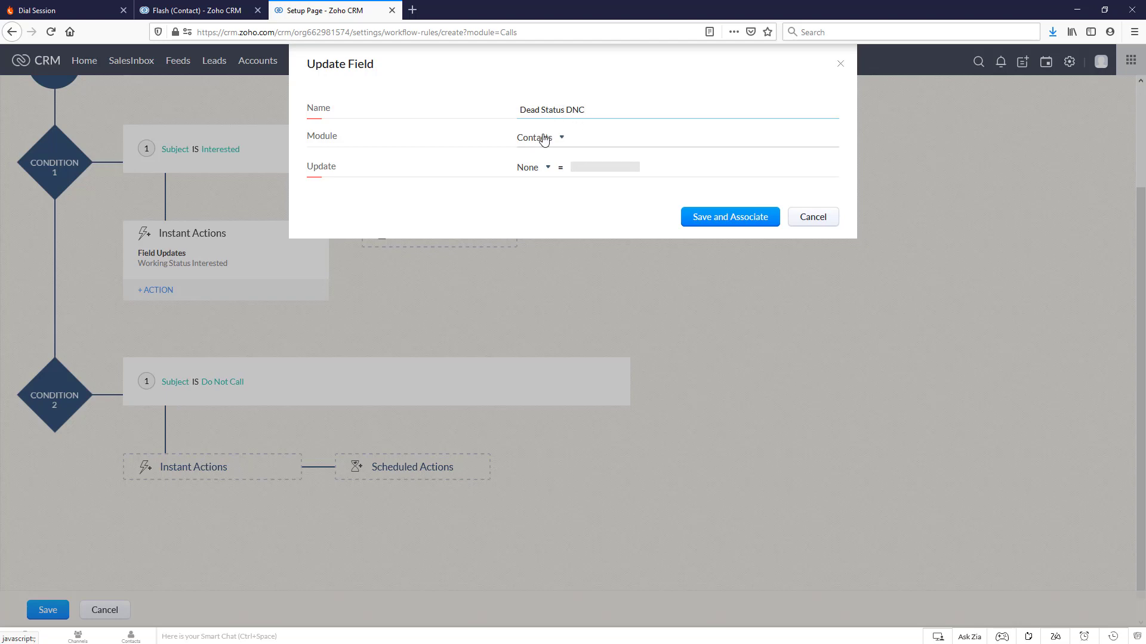
Make the Dead Status DNC update set Contact Status to Dead, and save and associate it with the rule.
left_click(548, 168)
type("stau")
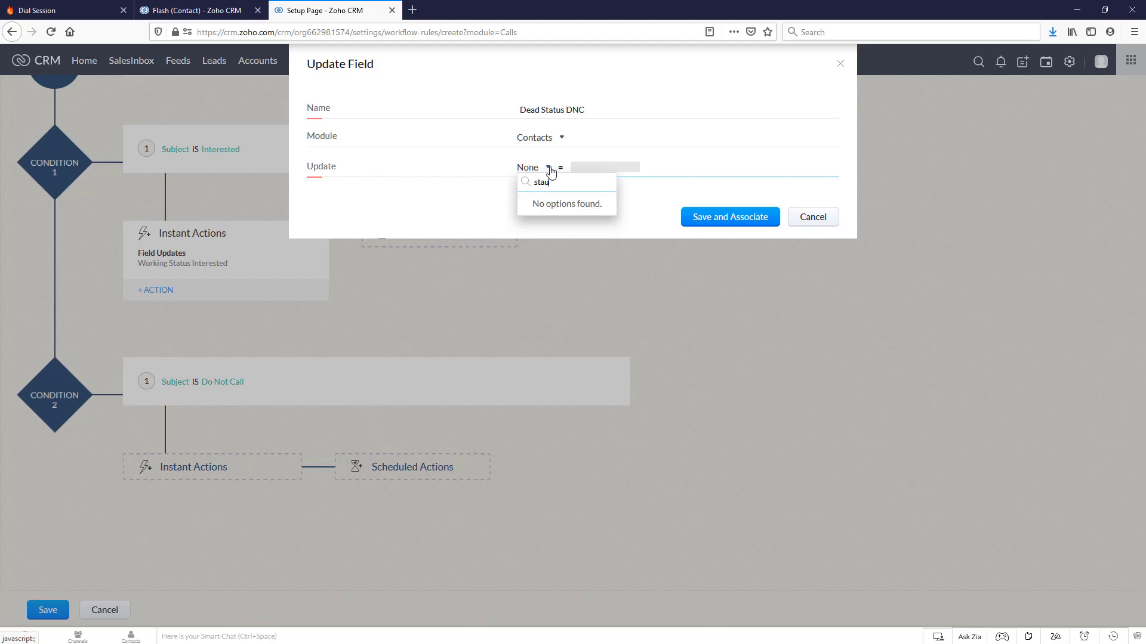
key("BackSpace")
type("t")
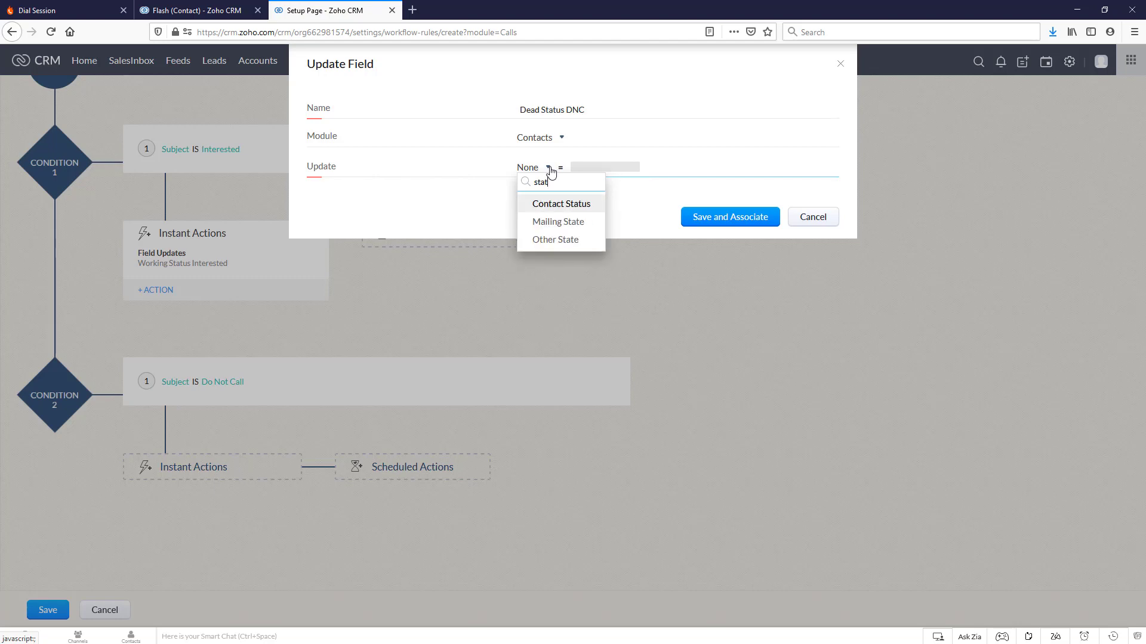
left_click(546, 205)
left_click(634, 169)
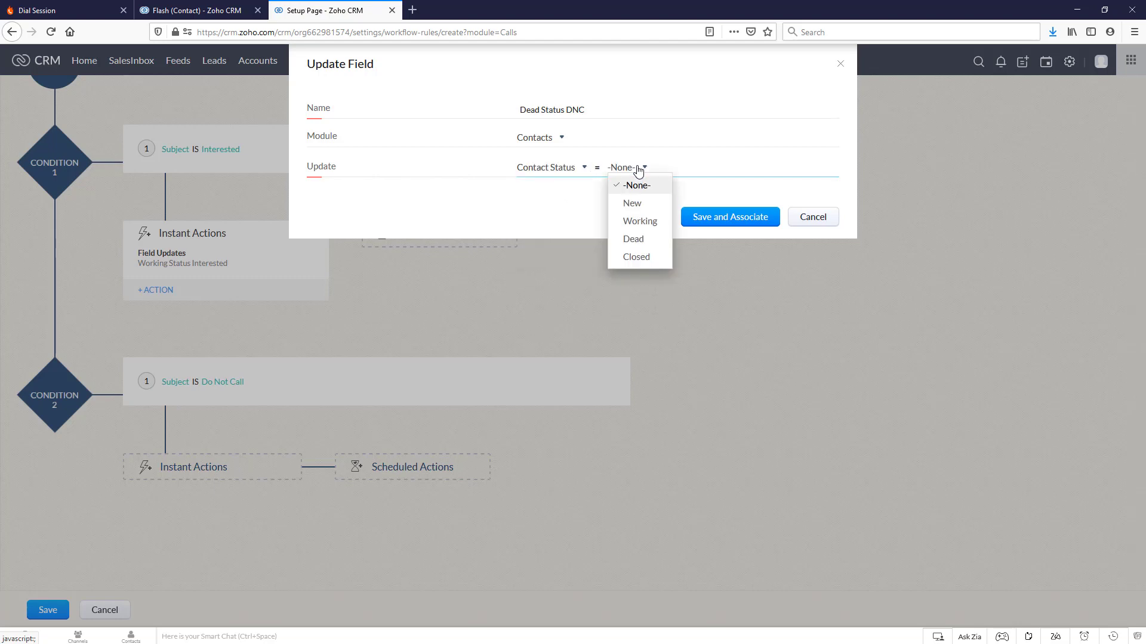
left_click(640, 244)
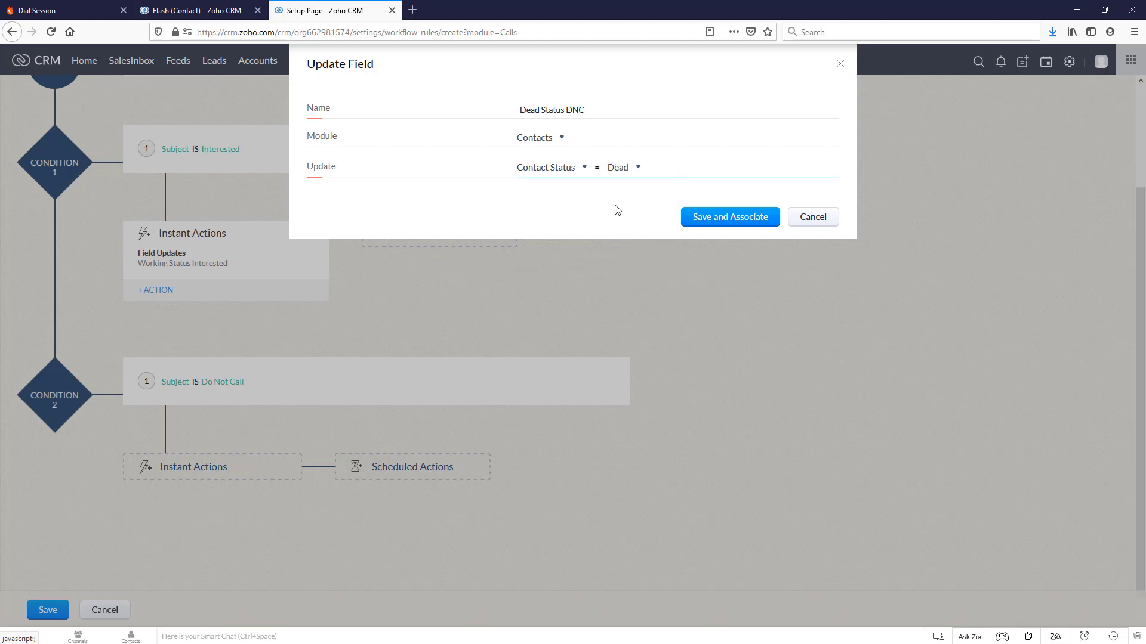
left_click(723, 226)
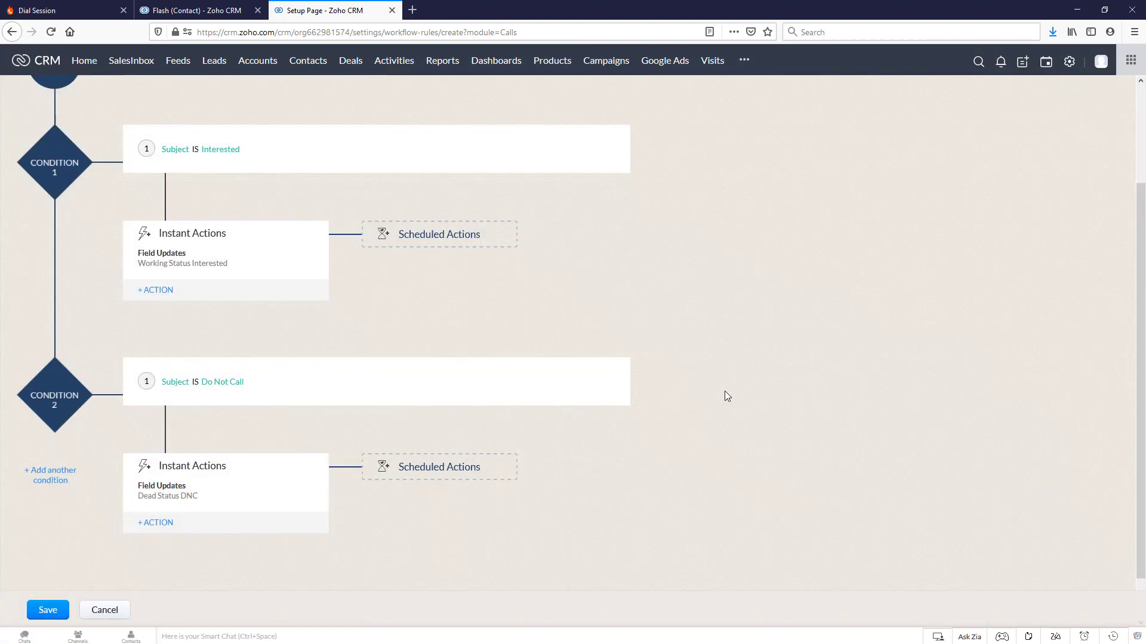
Switch to PhoneBurner, add a new disposition button labelled Closed with call status Closed, and save it.
left_click(180, 10)
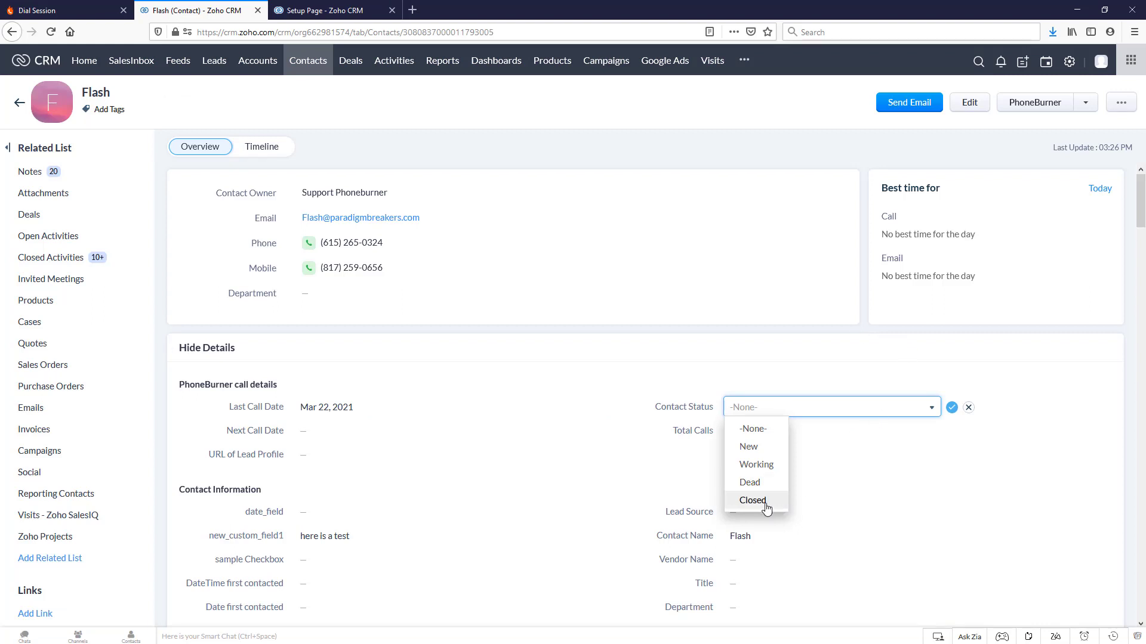
left_click(53, 12)
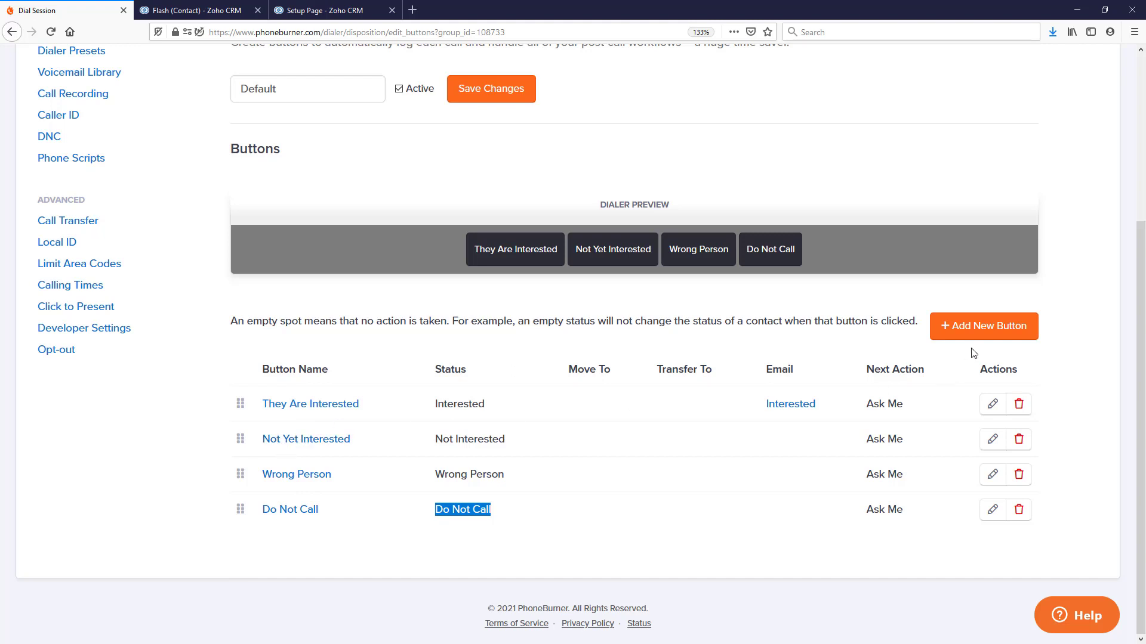
left_click(991, 329)
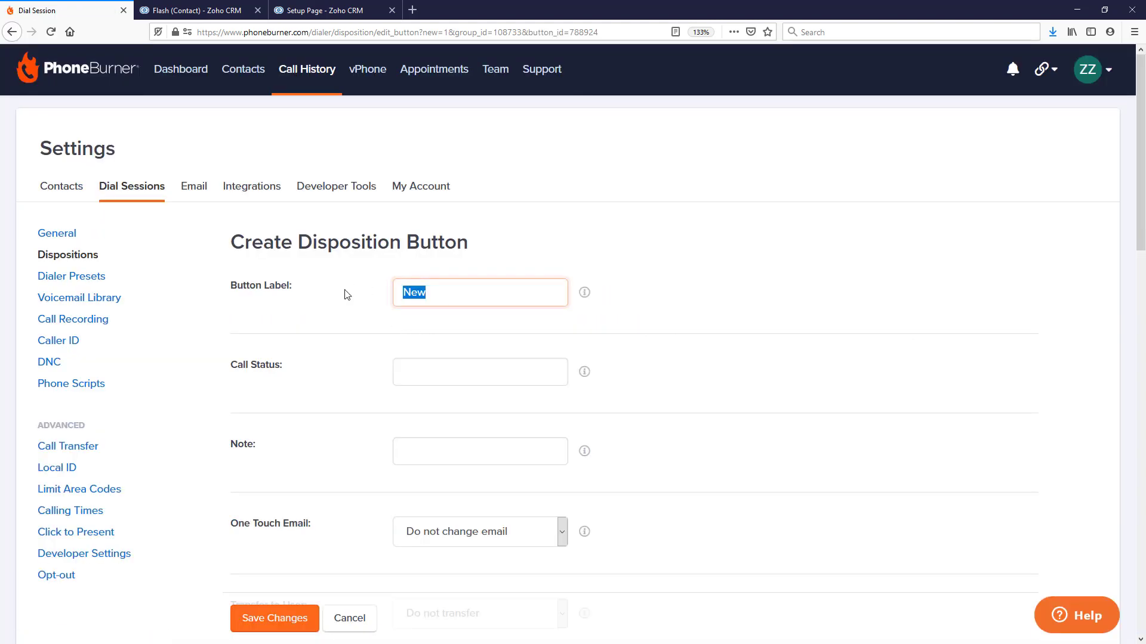
type("C;")
type("osed")
left_click(448, 357)
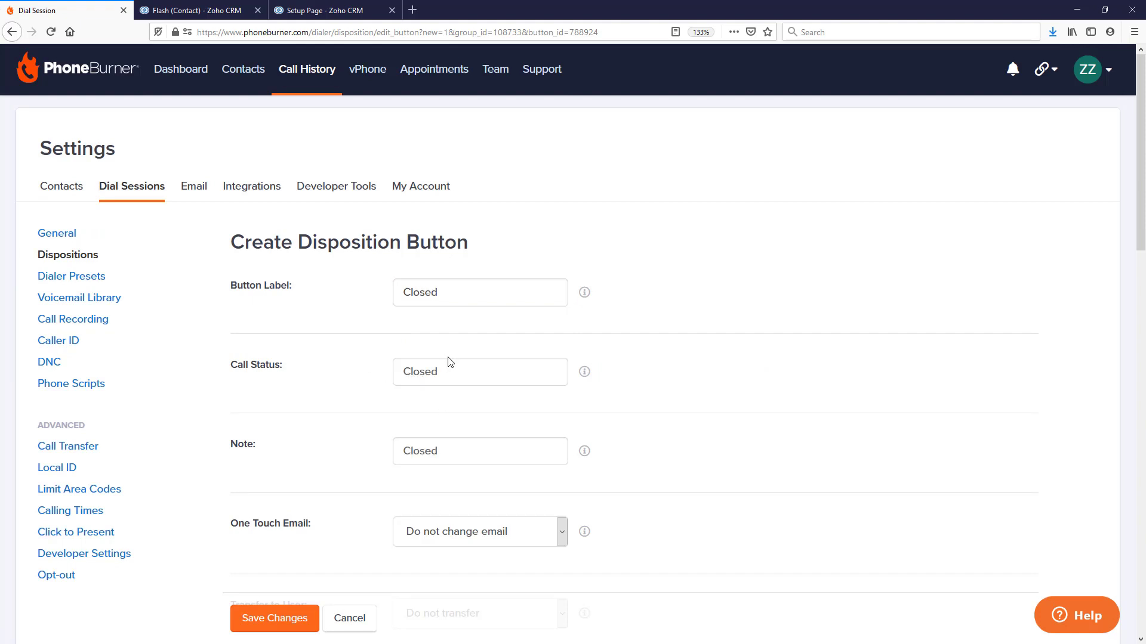
double_click(445, 373)
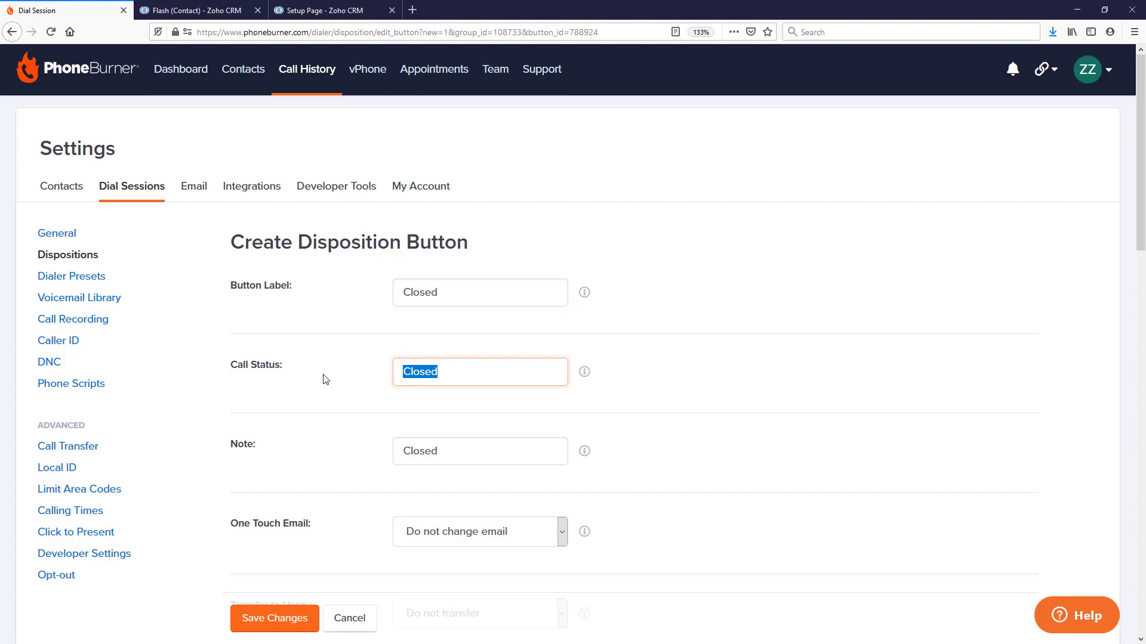
left_click(685, 433)
scroll(558, 530, "down", 4)
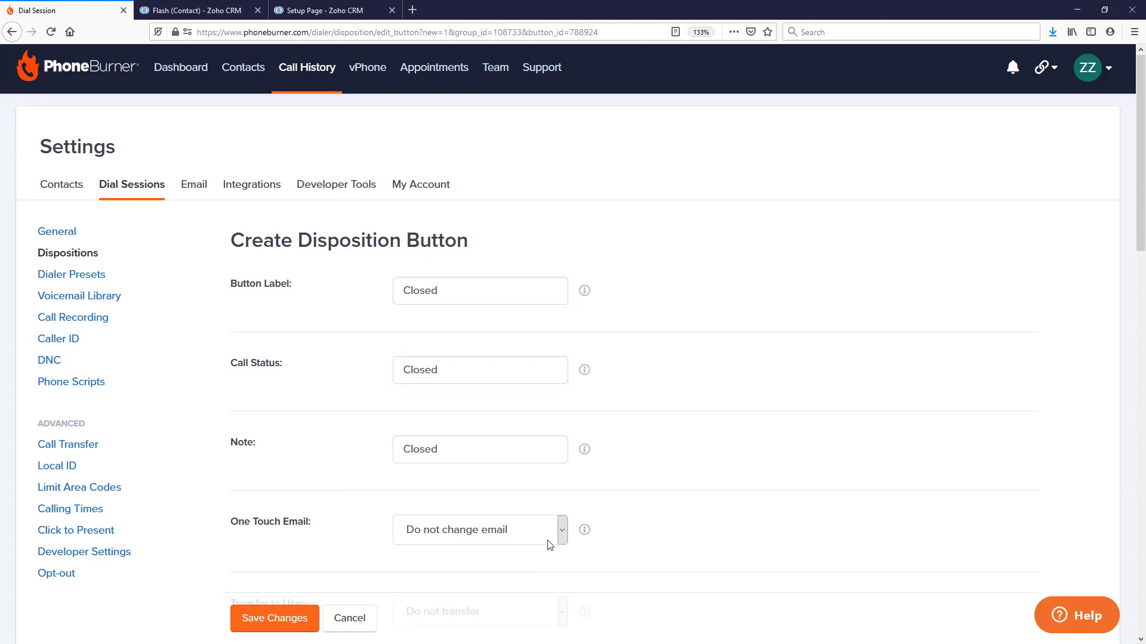
left_click(275, 618)
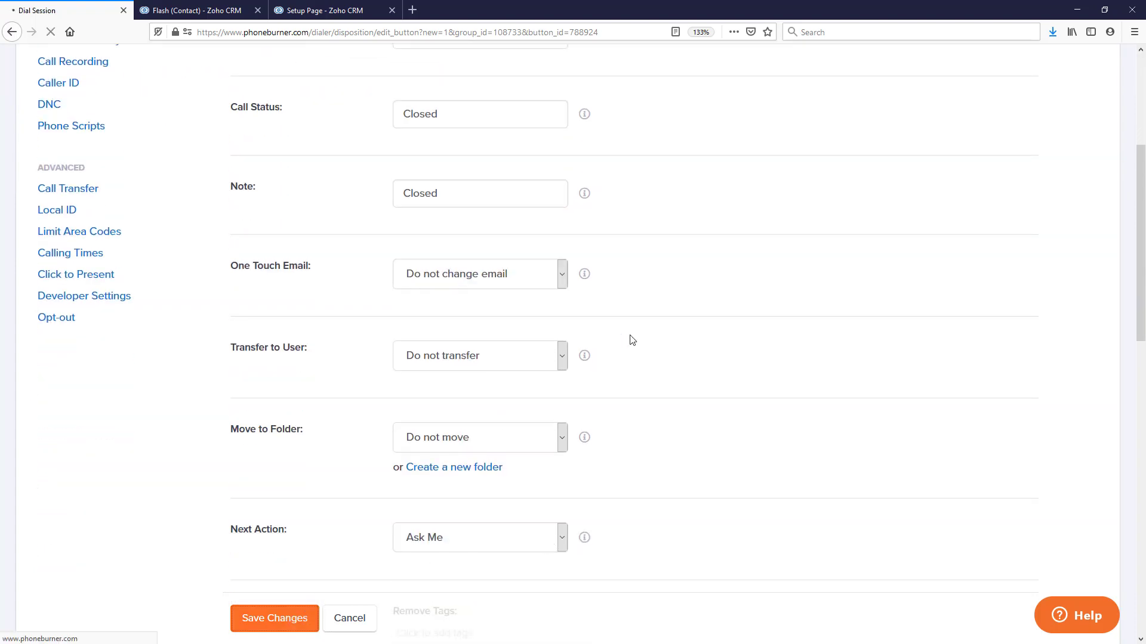
scroll(660, 325, "down", 5)
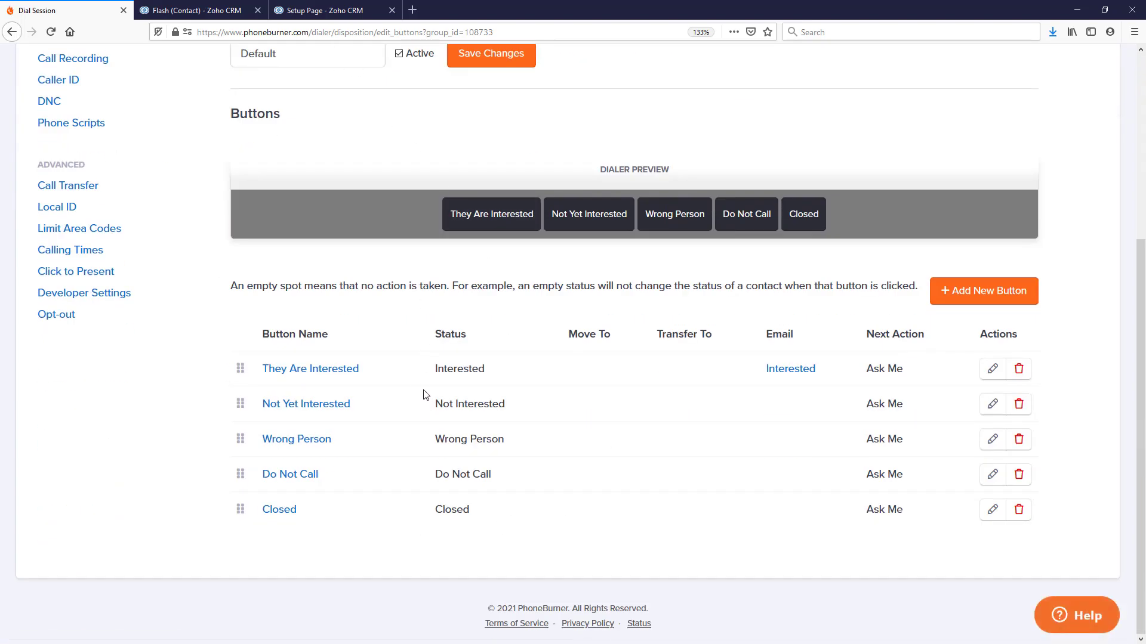
Back in the Zoho CRM workflow rule, add a third condition that matches calls whose Subject is Closed.
left_click(320, 12)
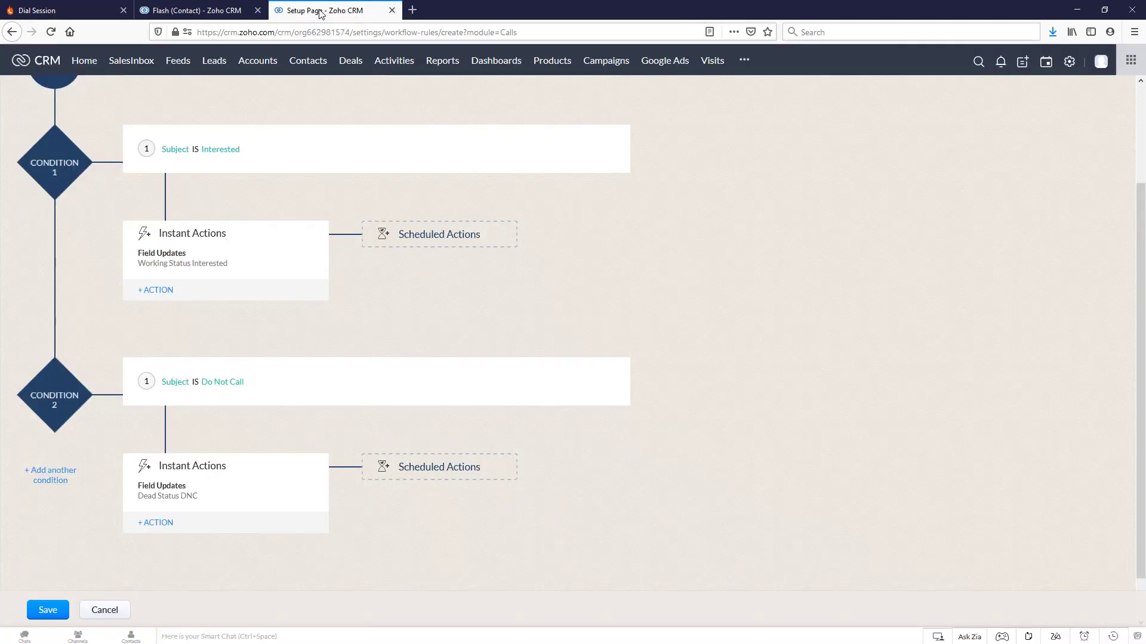
scroll(268, 456, "down", 1)
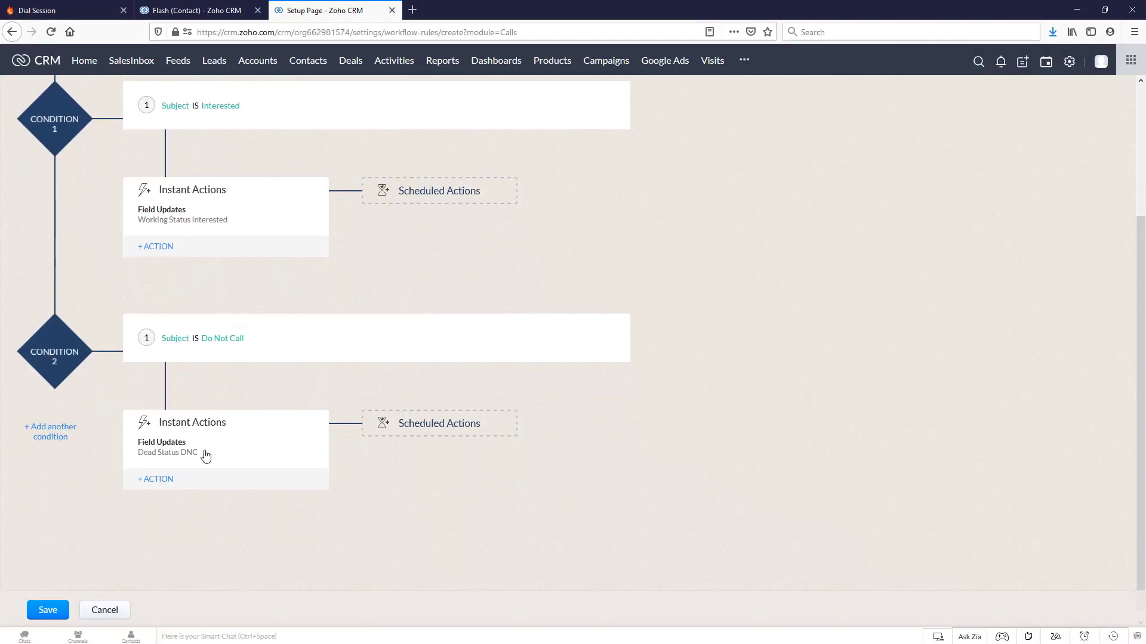
left_click(41, 425)
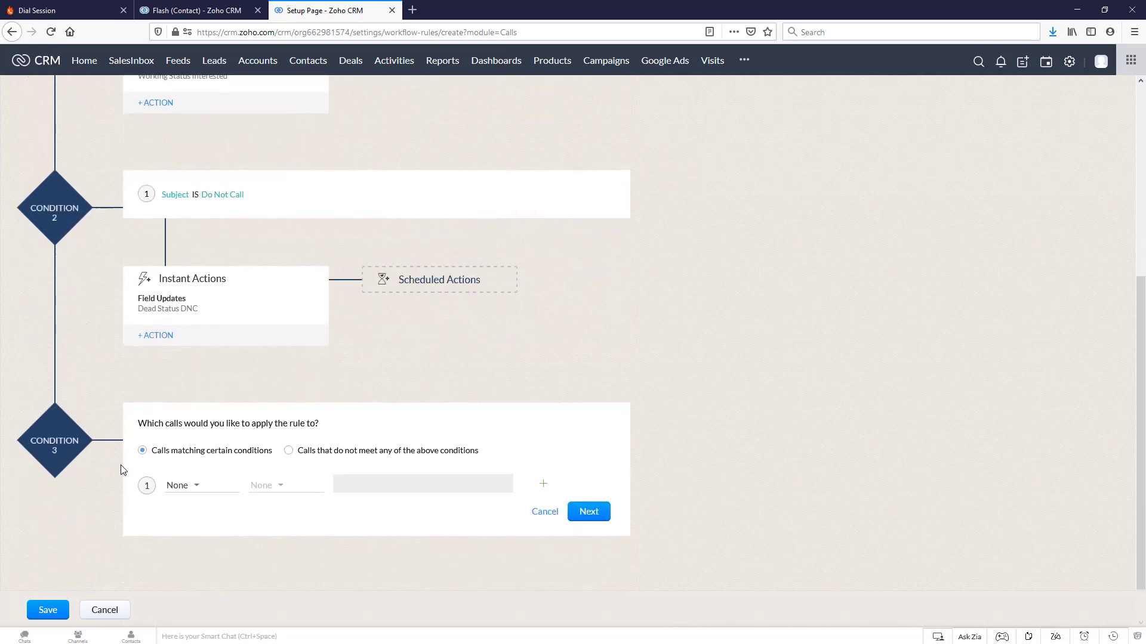
left_click(189, 443)
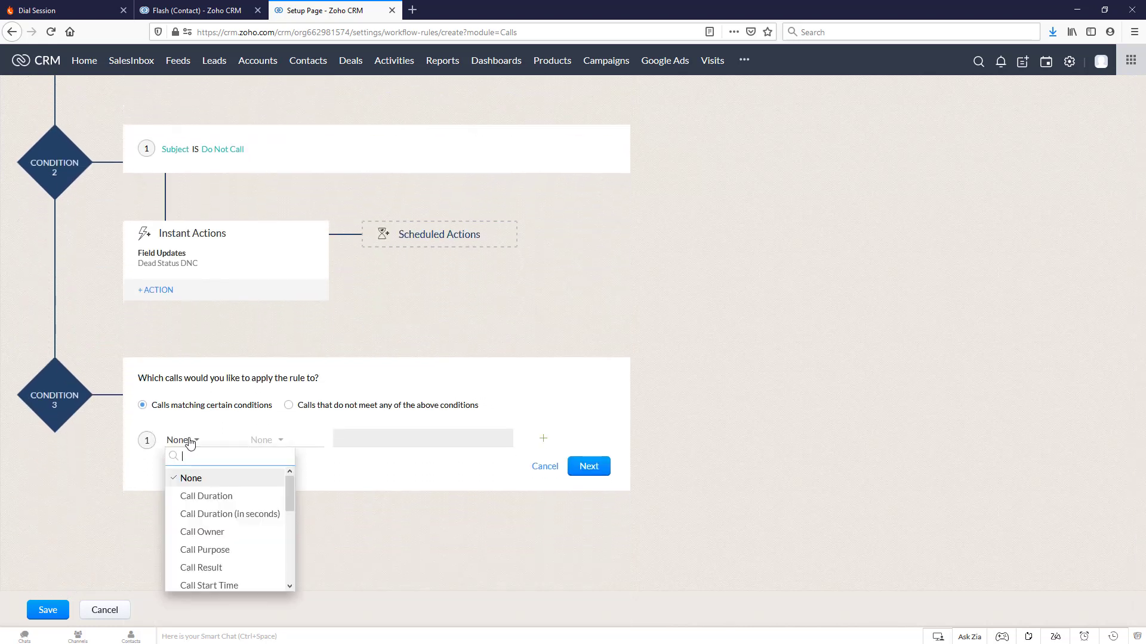
type("sub")
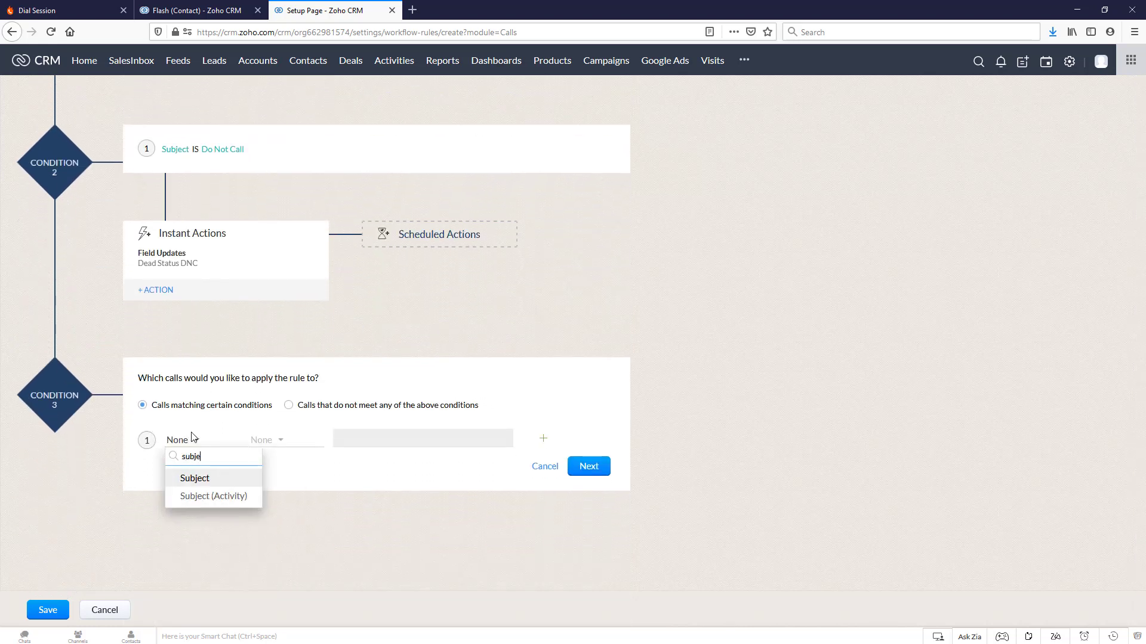
type("je")
left_click(230, 478)
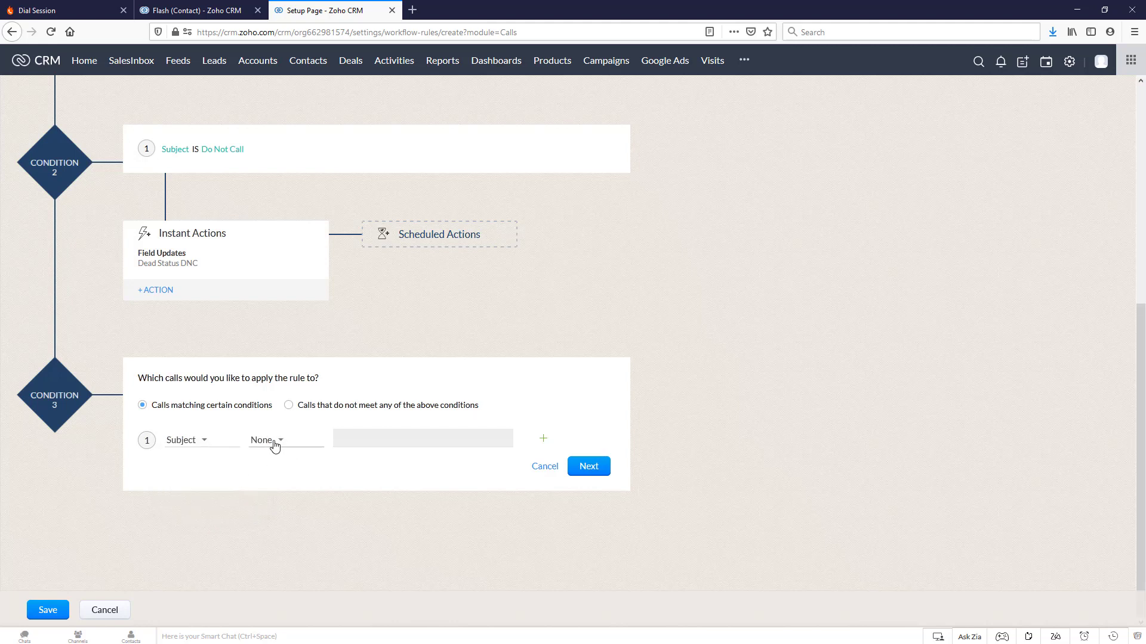
left_click(274, 442)
left_click(280, 477)
left_click(373, 440)
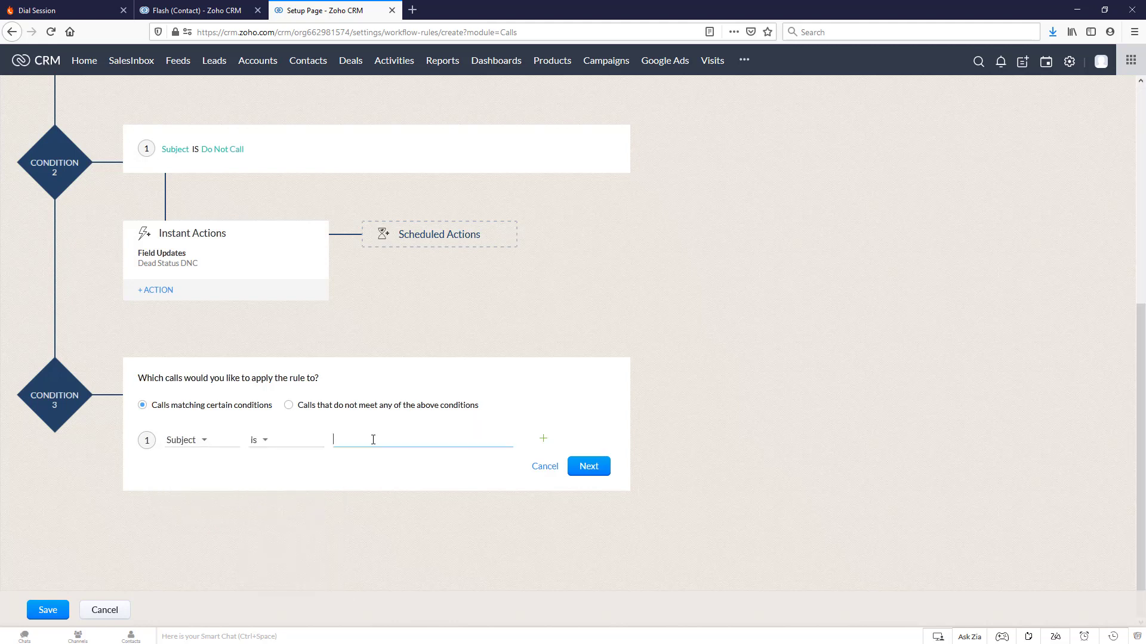
type("Closed")
left_click(587, 468)
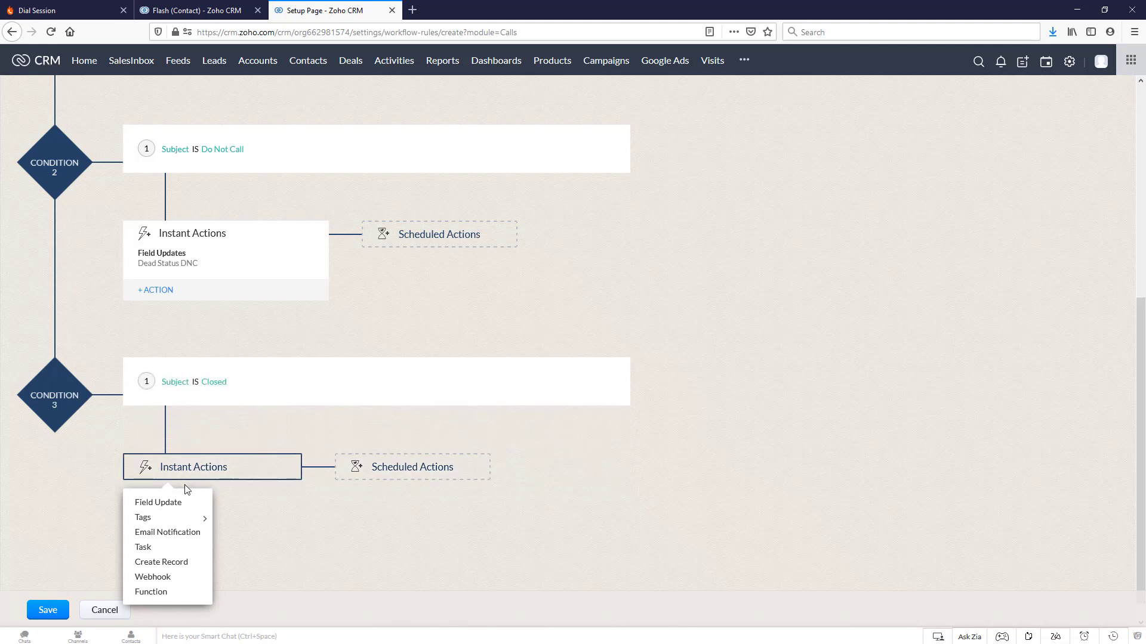
Add a new instant field update for the Contacts module under the third condition, named Closed Status Closed.
left_click(158, 503)
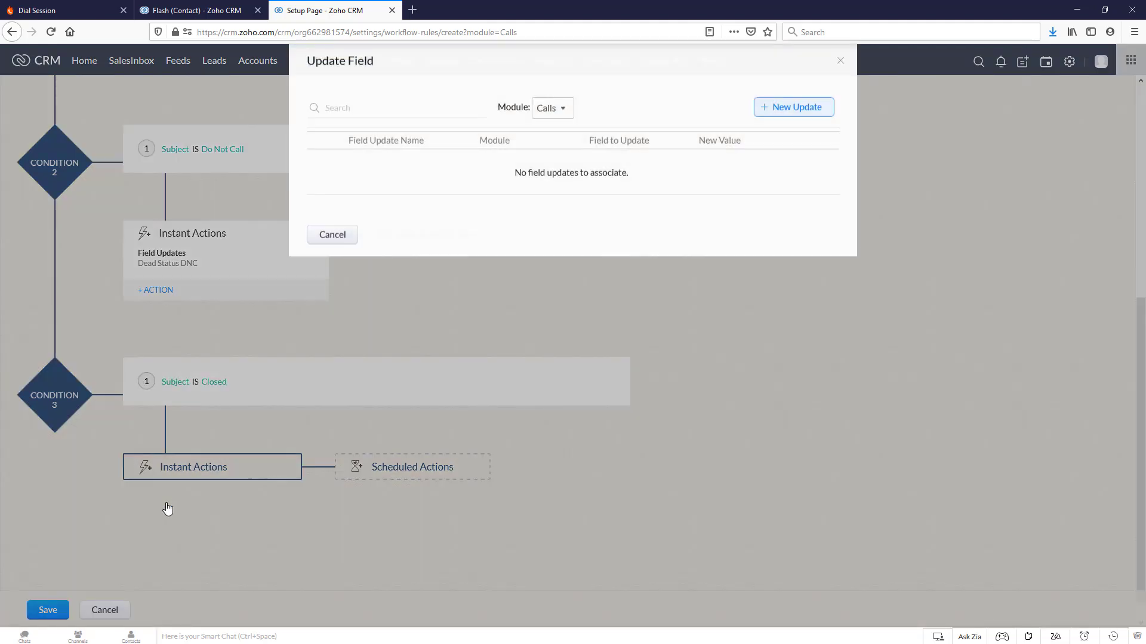
left_click(564, 115)
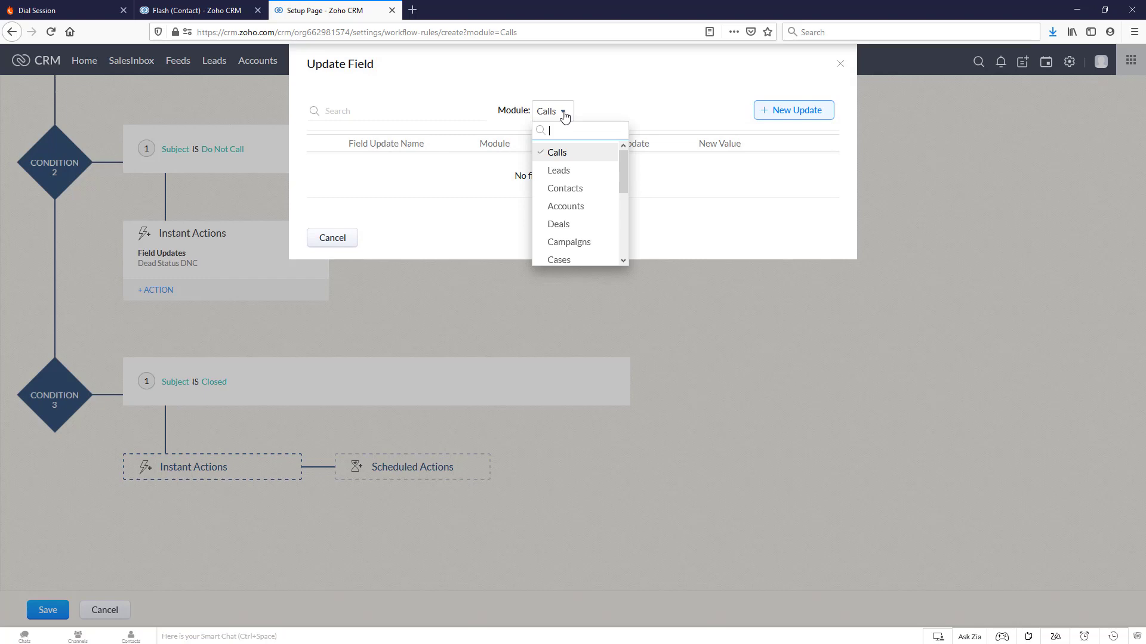
left_click(554, 192)
left_click(785, 111)
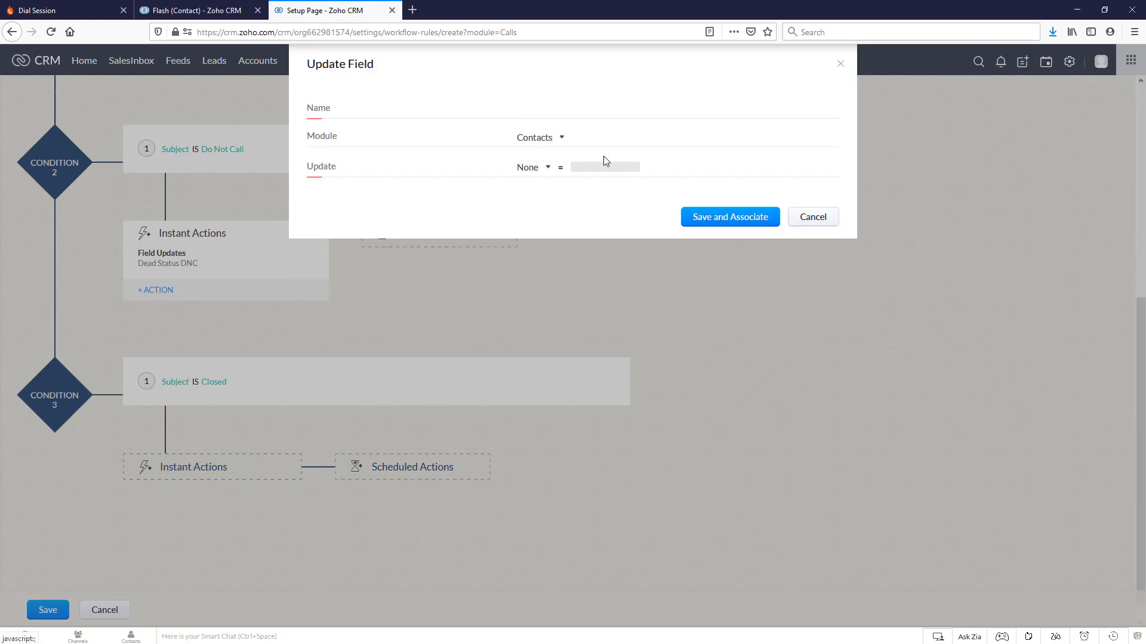
left_click(544, 108)
type("Closed-S")
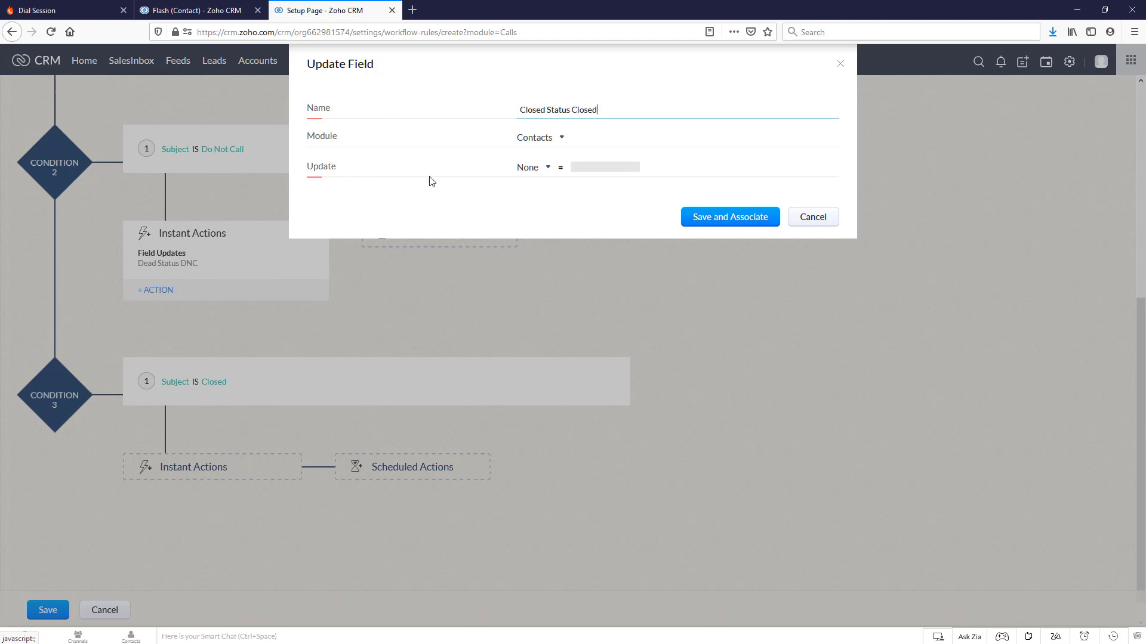
Make the Closed Status Closed update set Contact Status to Closed, and save and associate it with the rule.
left_click(548, 170)
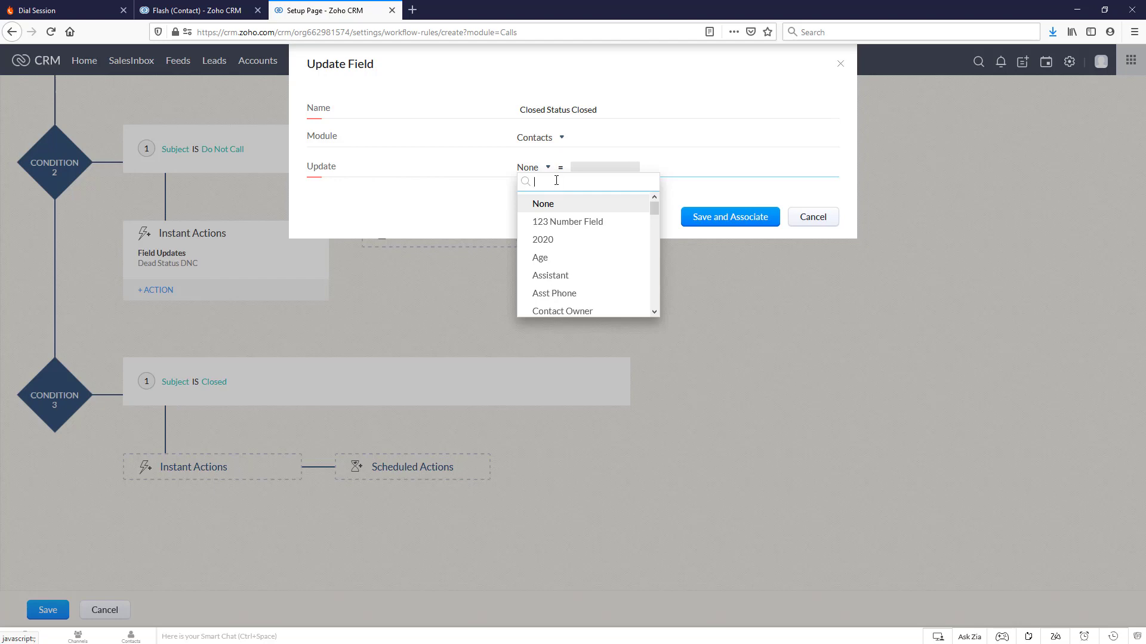
type("statys")
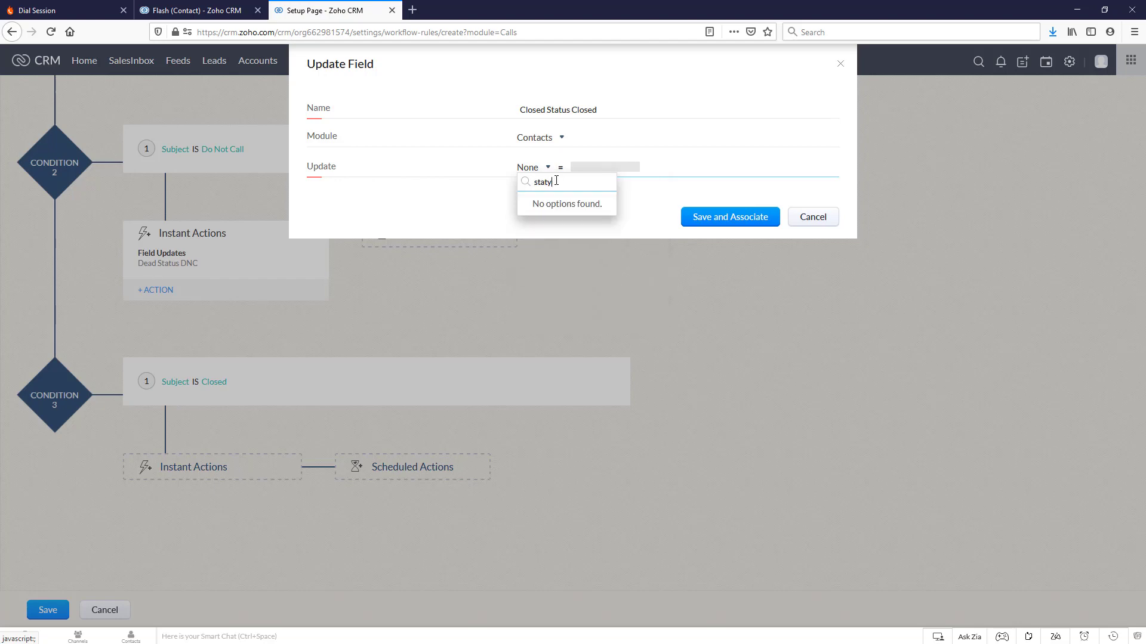
key("BackSpace")
type("us")
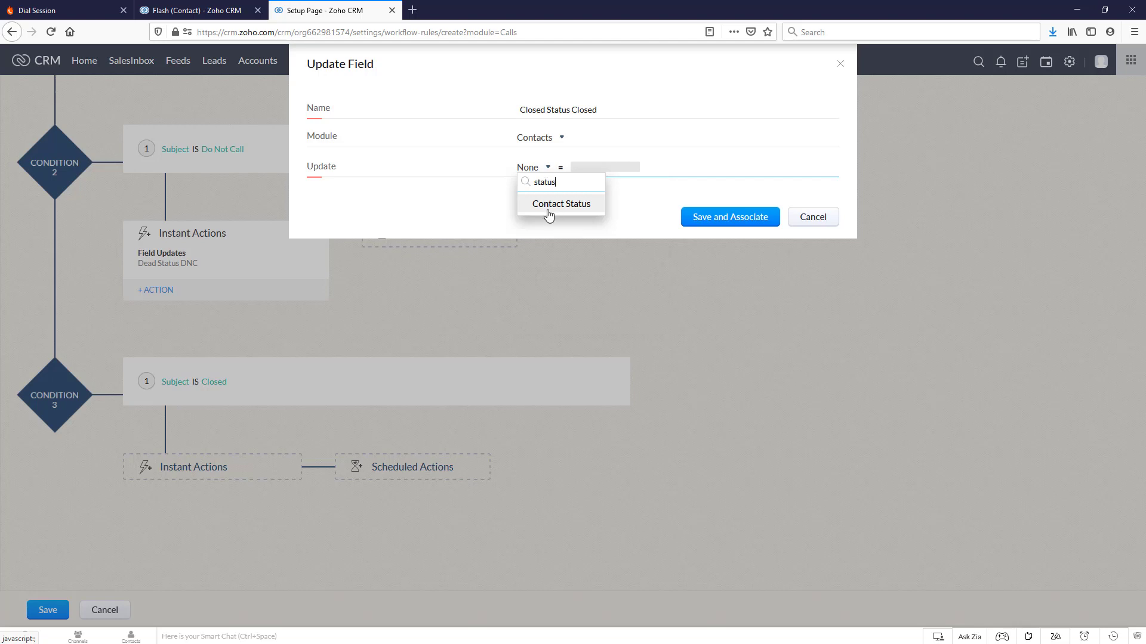
left_click(561, 204)
left_click(626, 169)
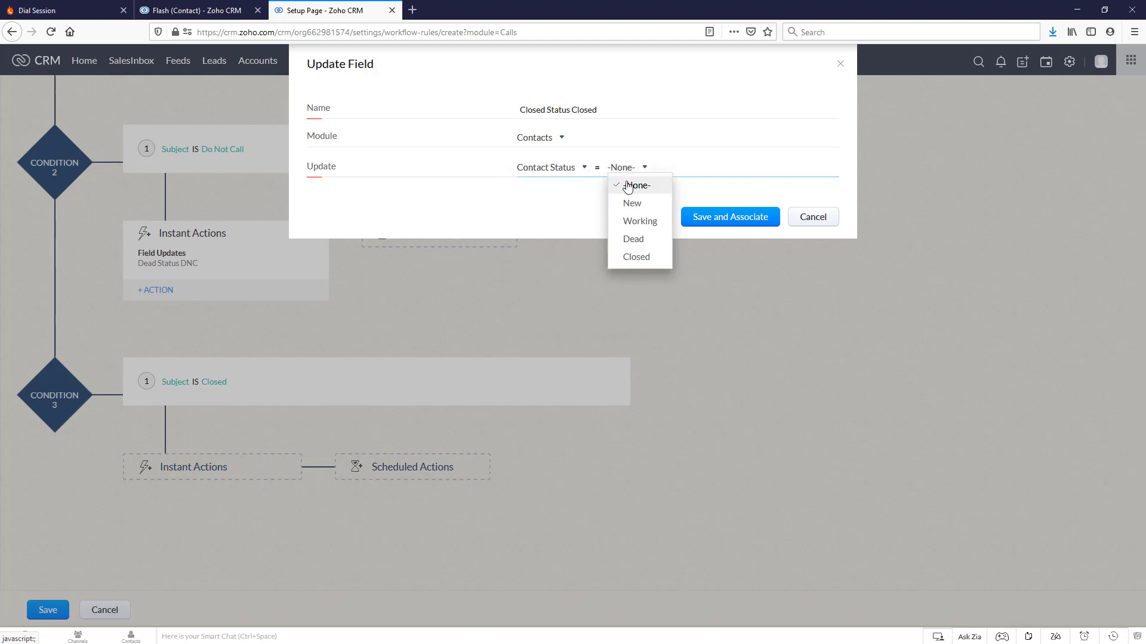
left_click(633, 257)
left_click(731, 216)
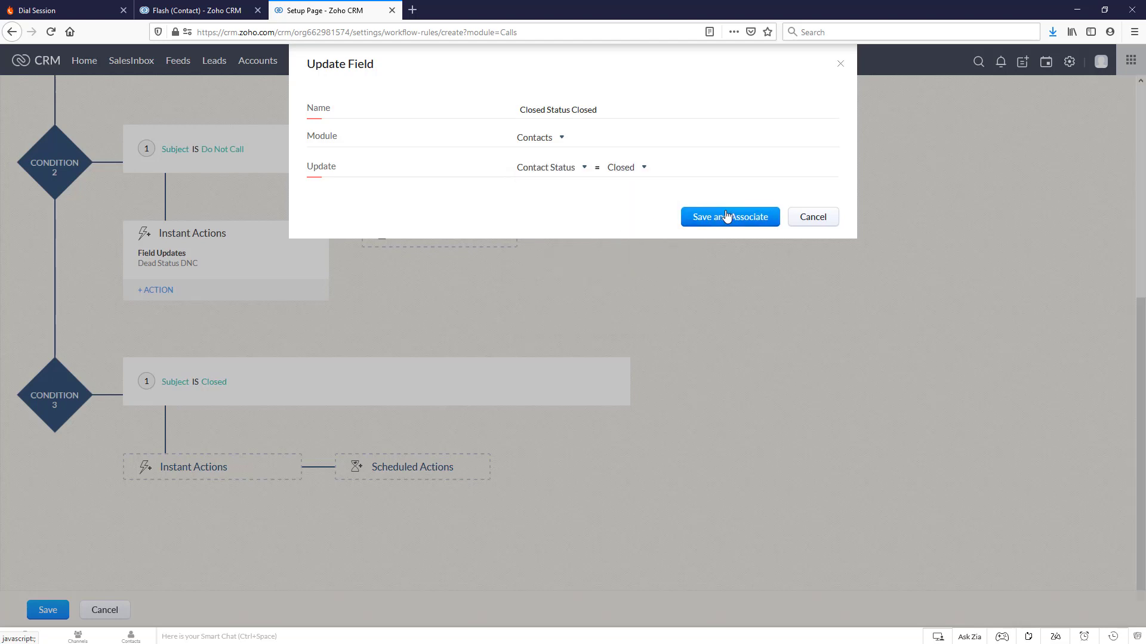
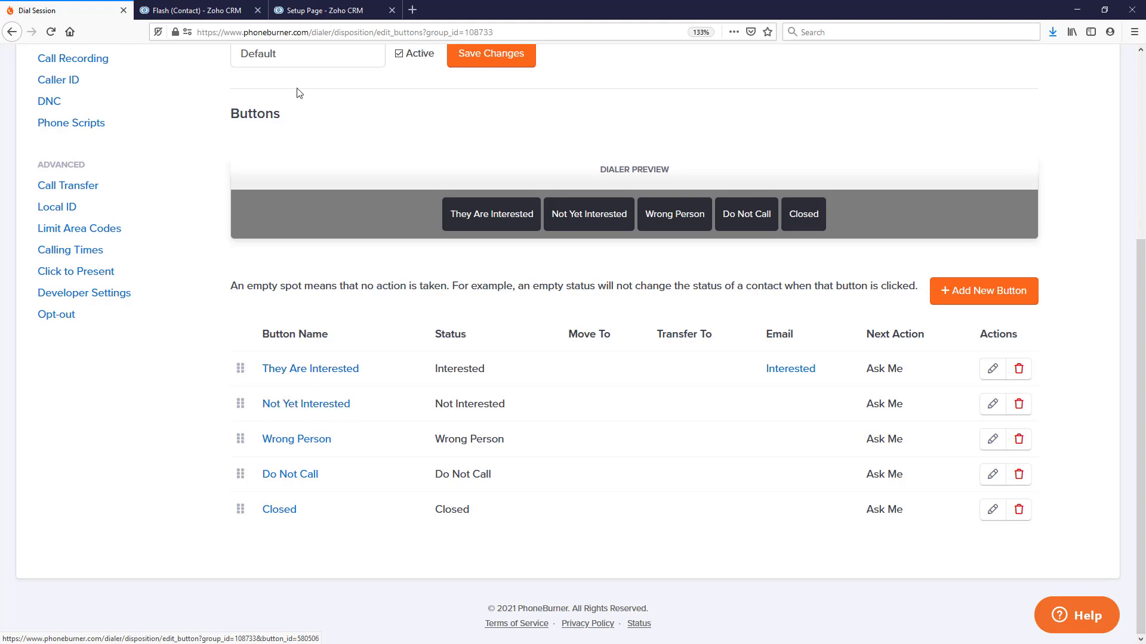
Reopen the Do Not Call condition in the Zoho CRM rule and add a second criterion joined with OR.
left_click(300, 12)
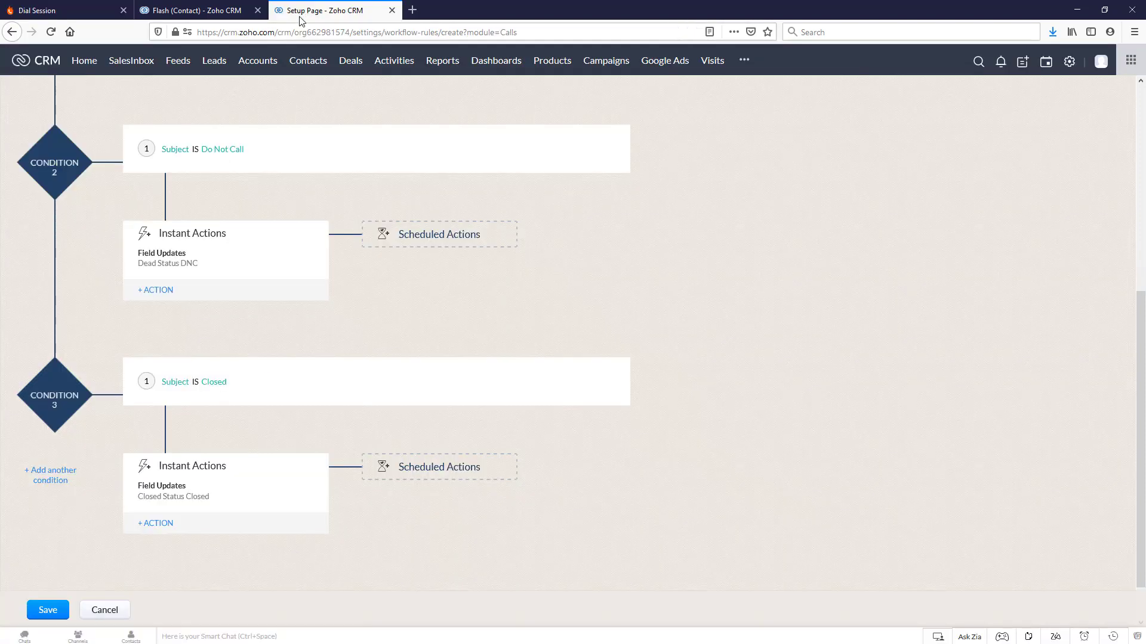
scroll(589, 432, "up", 2)
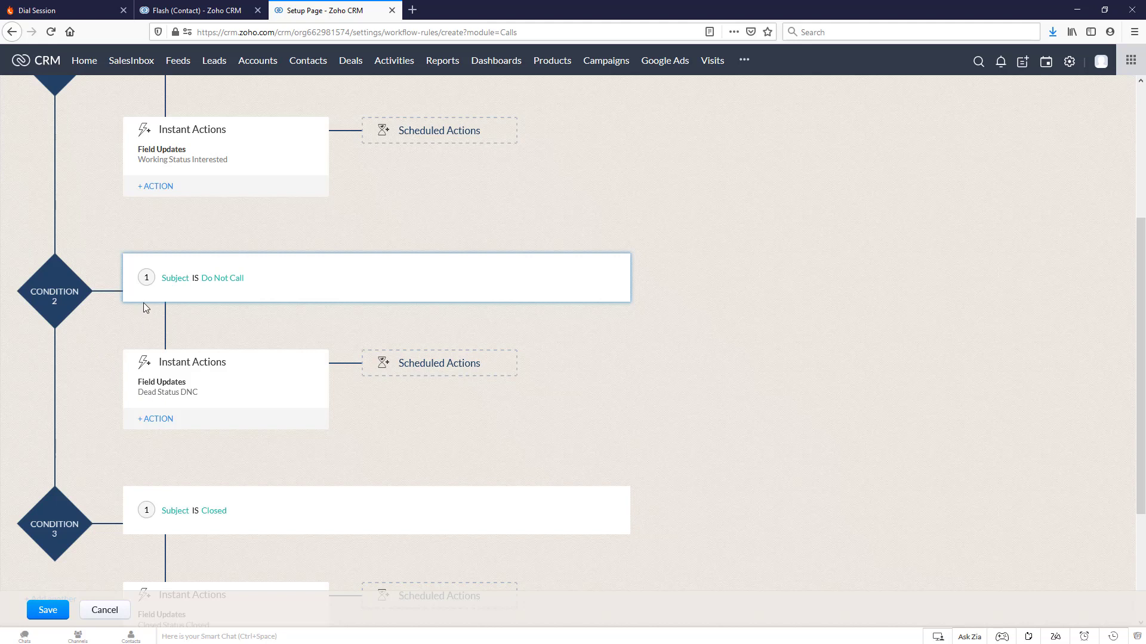
left_click(618, 274)
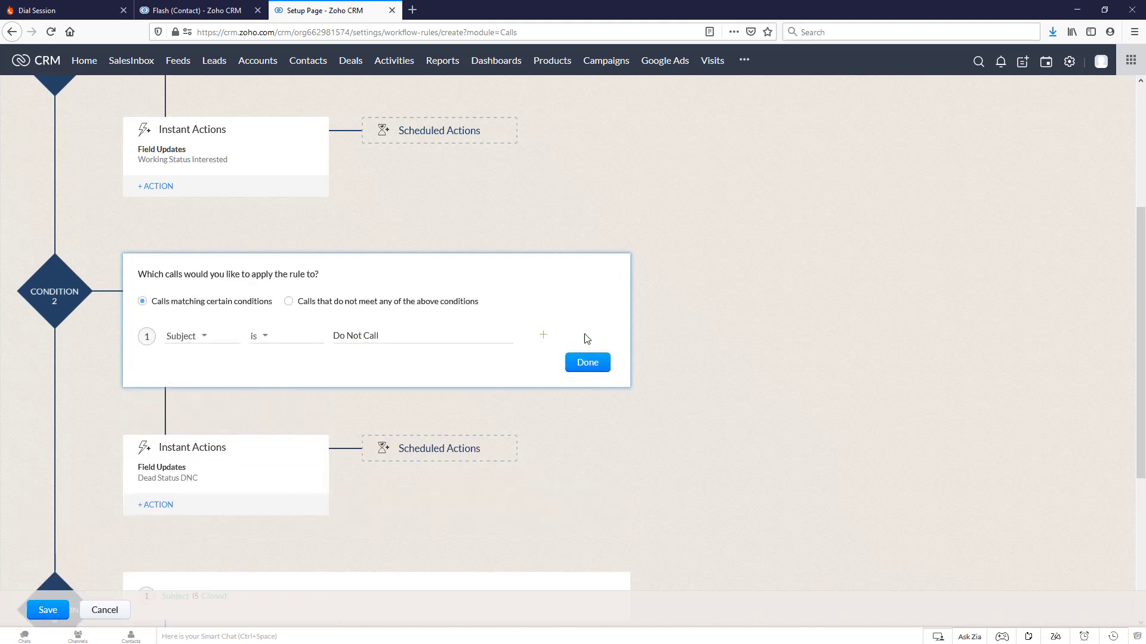
left_click(543, 336)
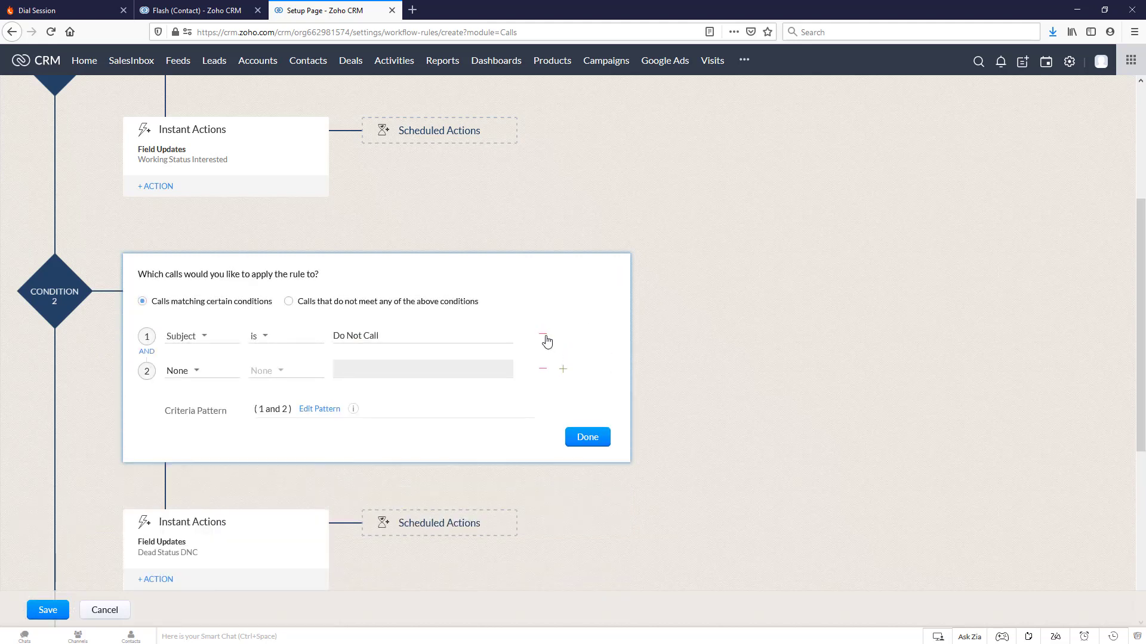
left_click(148, 352)
Set the second criterion of the Do Not Call condition to match on Subject using the is operator.
left_click(197, 372)
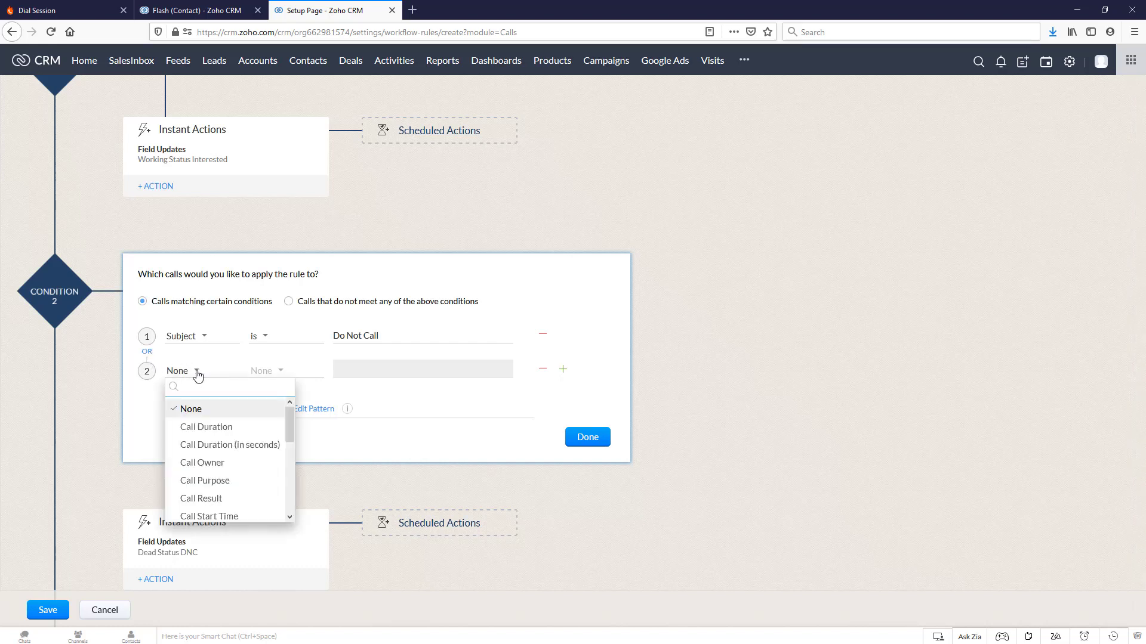
type("subjec")
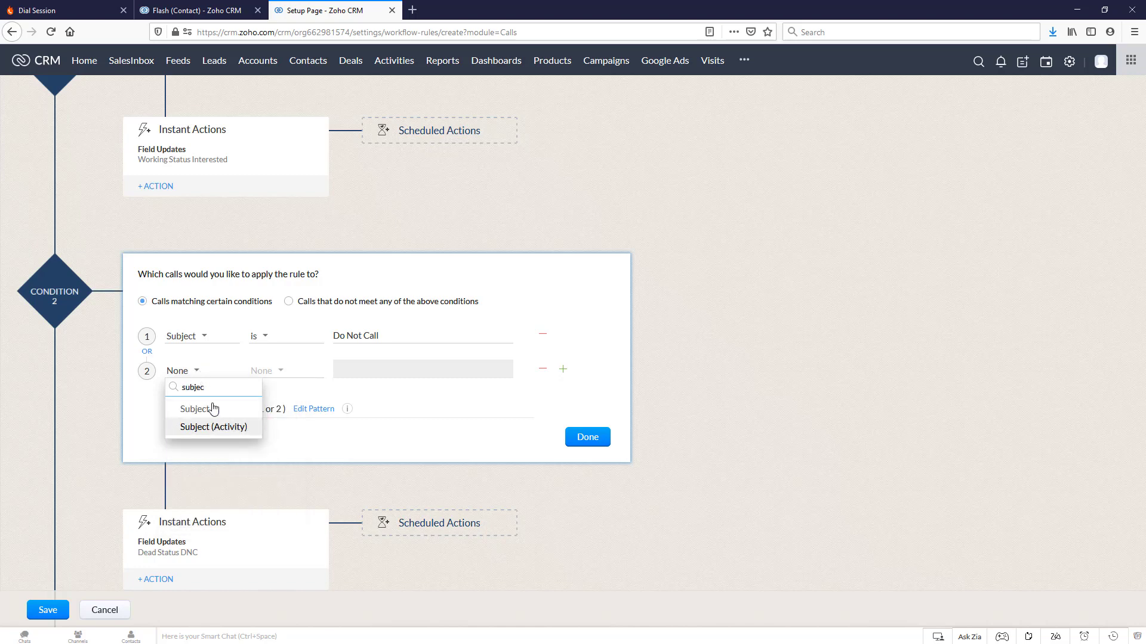
left_click(215, 407)
left_click(282, 376)
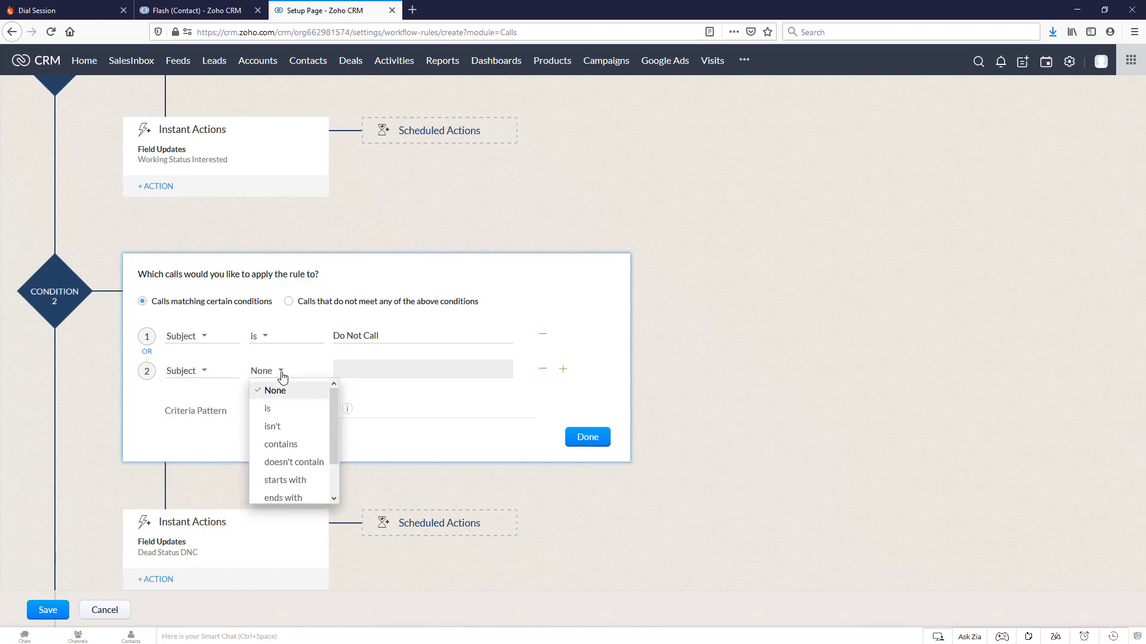
left_click(269, 408)
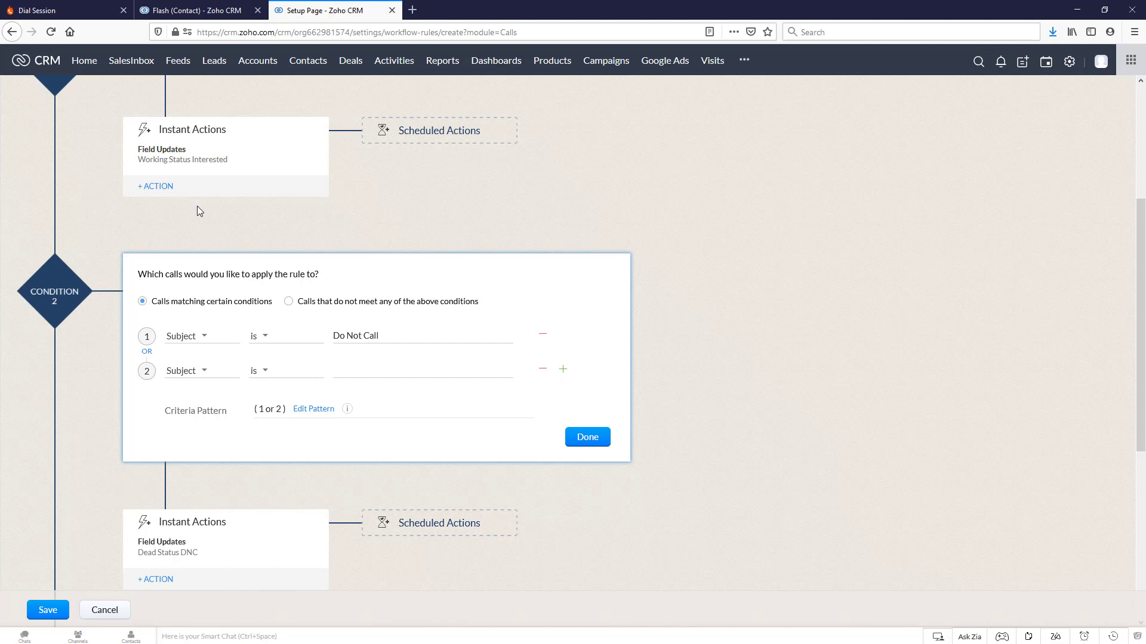
Copy the Not Interested status from the PhoneBurner button settings into the second Subject criterion of Condition 2 in Zoho CRM, and finish the condition.
left_click(110, 11)
left_click_drag(505, 404, 438, 401)
key("ctrl+c")
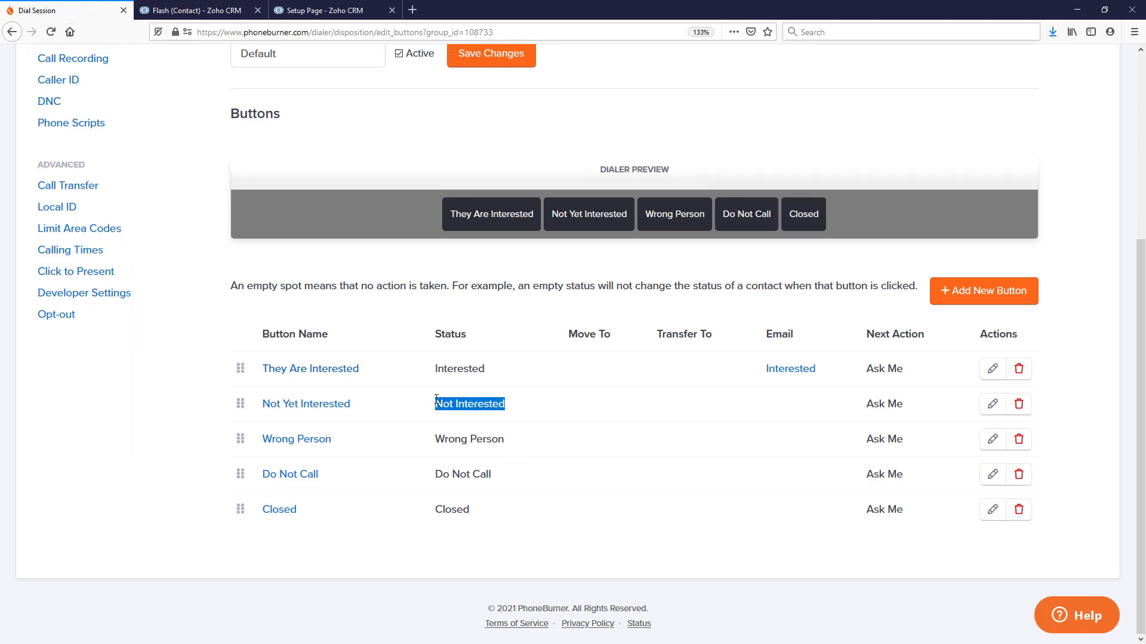
left_click(334, 10)
left_click(373, 371)
key("ctrl+v")
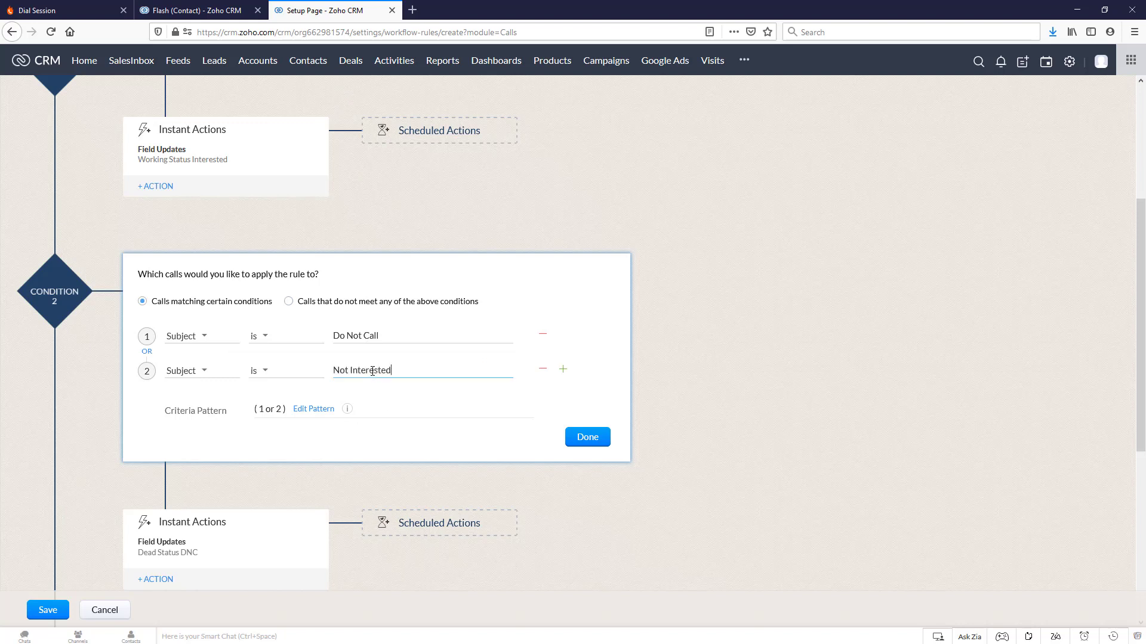
left_click(574, 447)
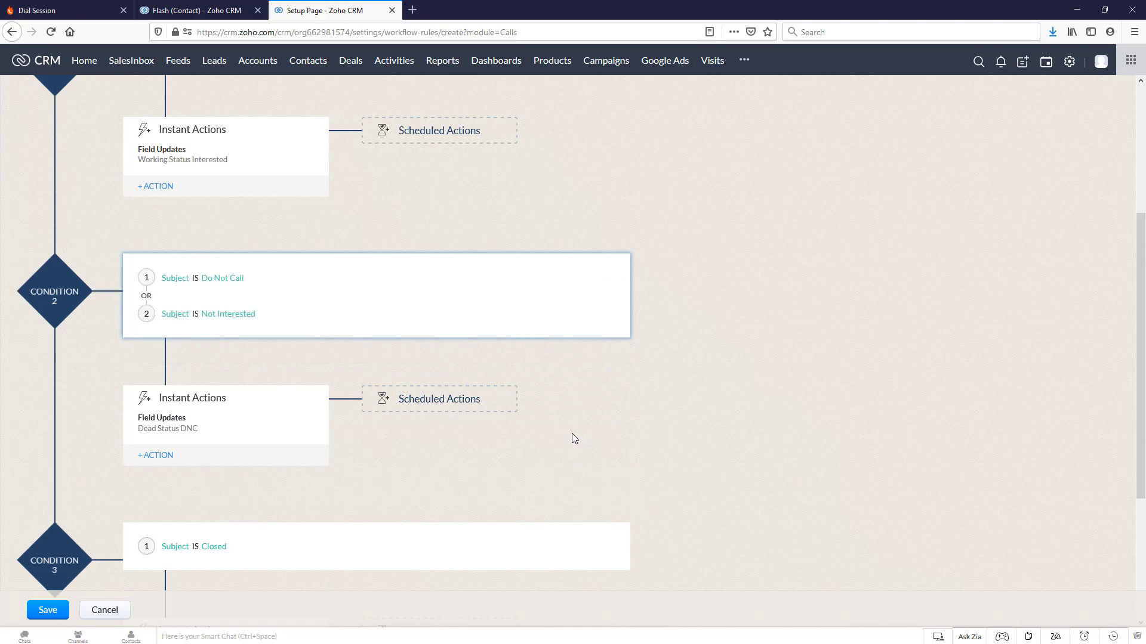
Review the rule's three conditions with their field updates and save the workflow rule.
scroll(360, 502, "up", 4)
scroll(361, 502, "down", 8)
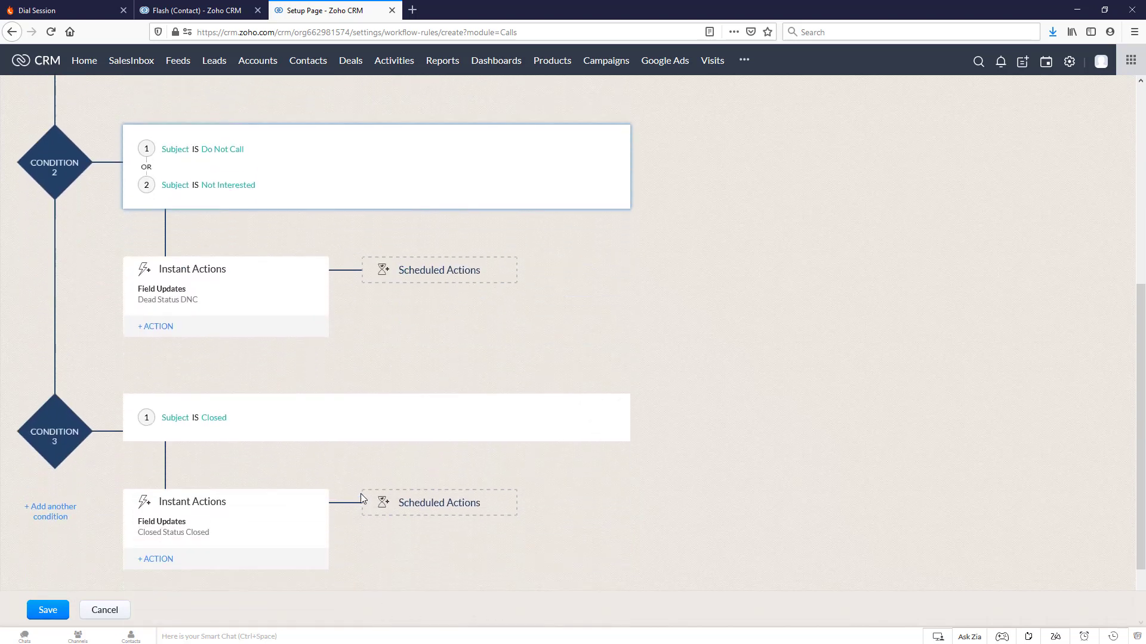
mouse_move(464, 425)
left_click(55, 609)
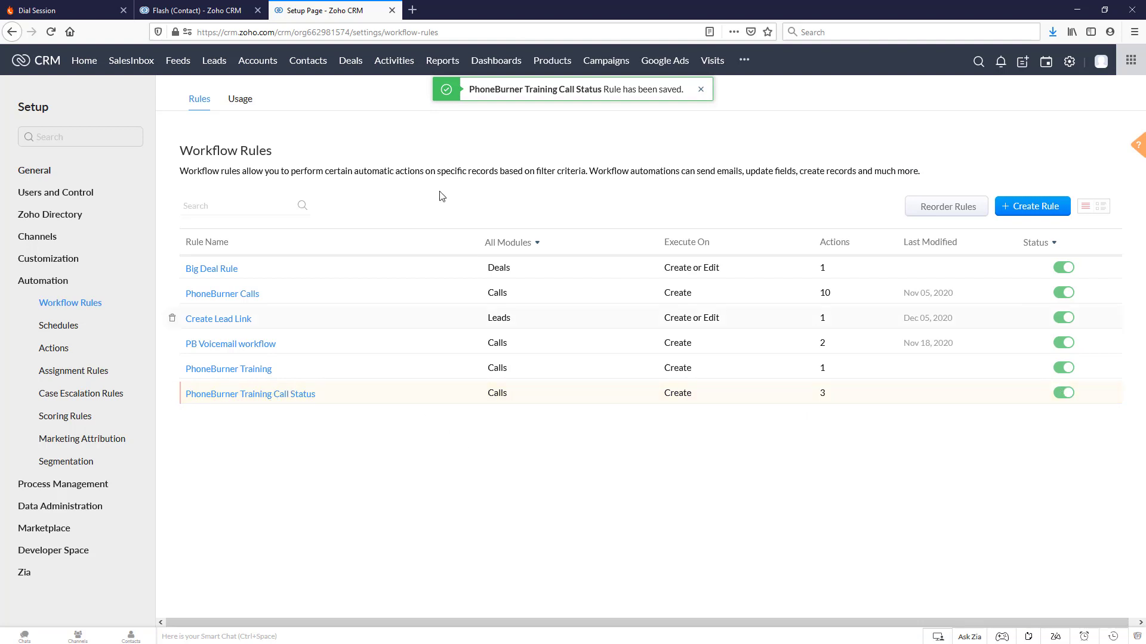
Call the test contact through PhoneBurner from its Zoho CRM record, mark a live answer, end the call and log it as They Are Interested.
left_click(196, 10)
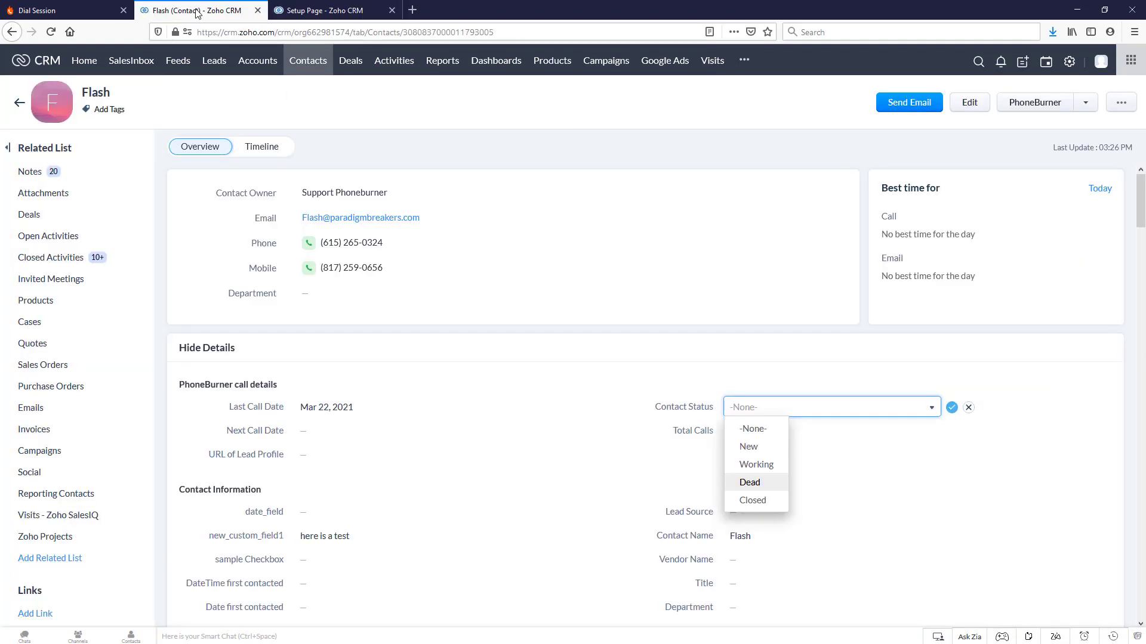
left_click(498, 401)
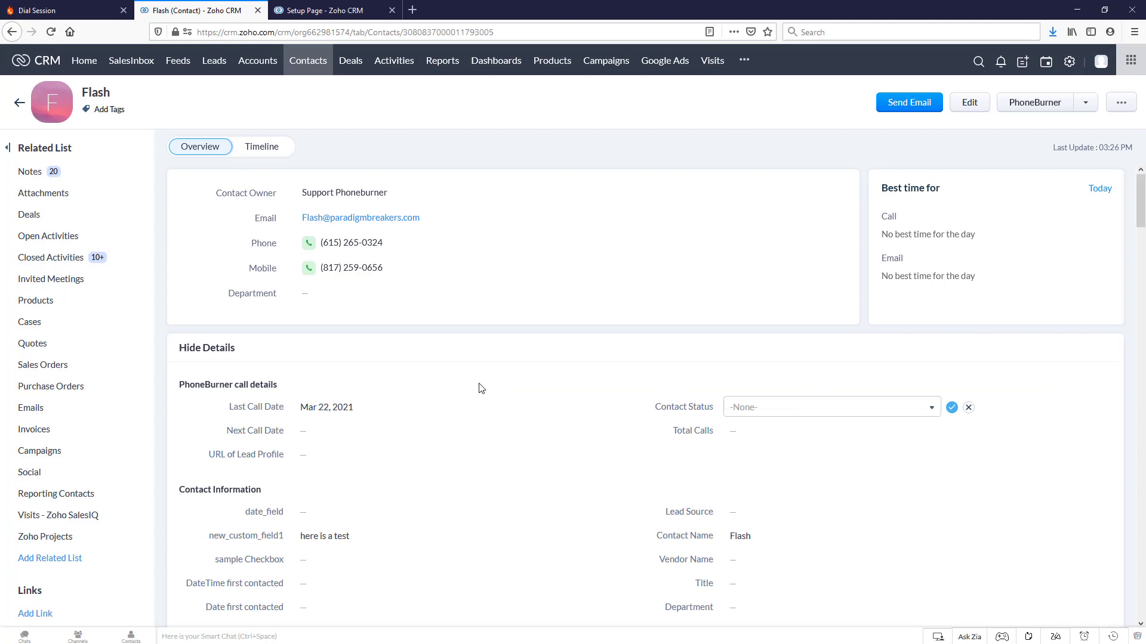
left_click(1018, 103)
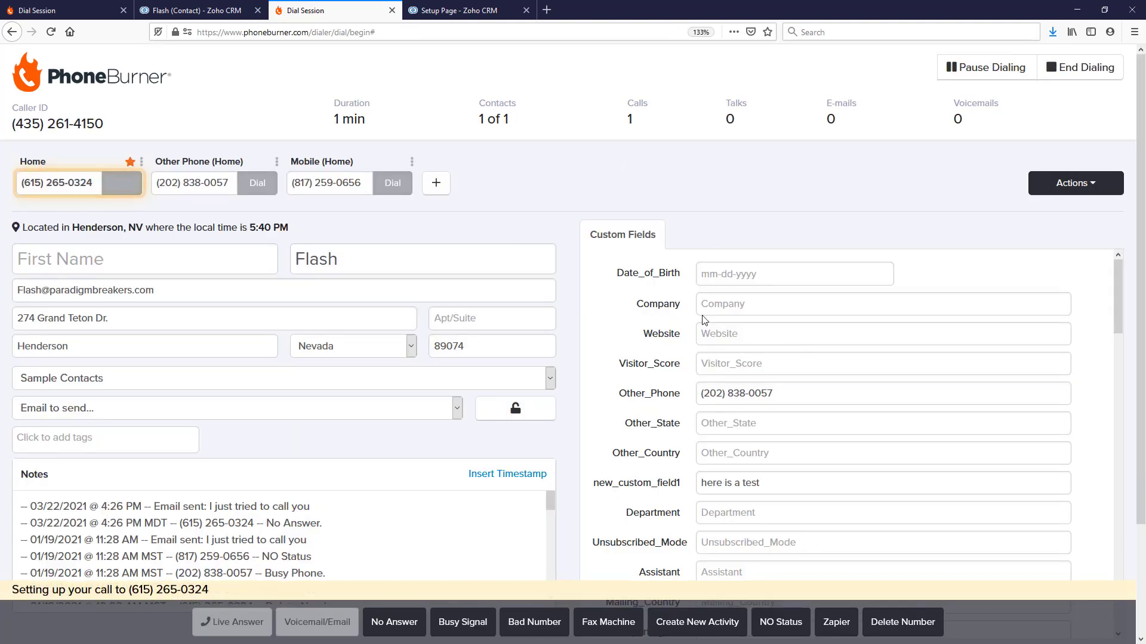
left_click(251, 628)
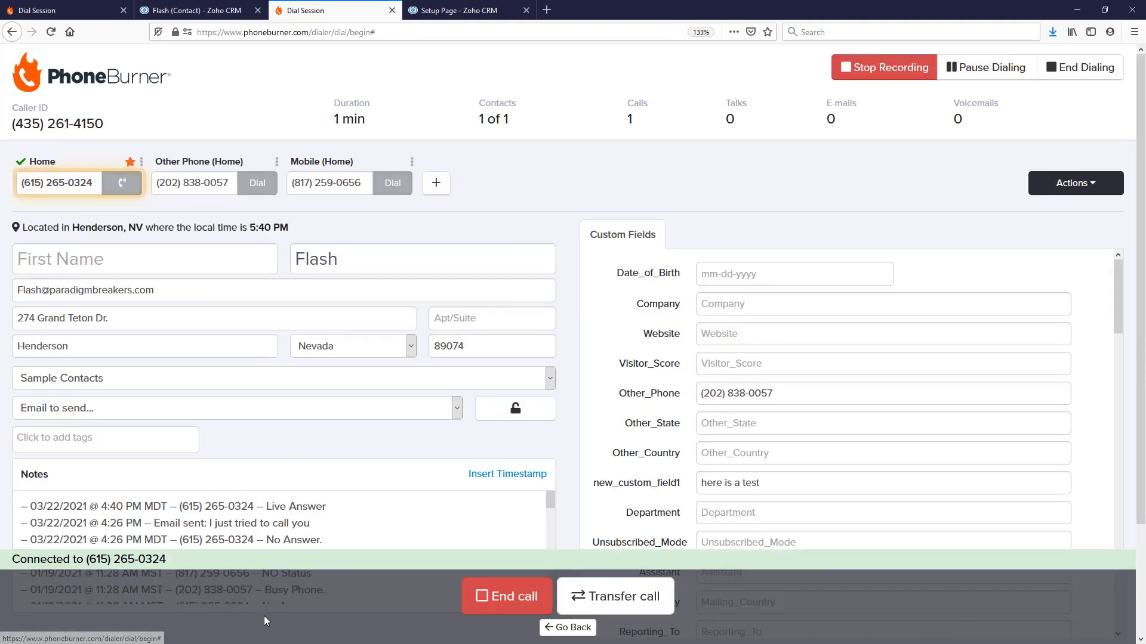
left_click(491, 602)
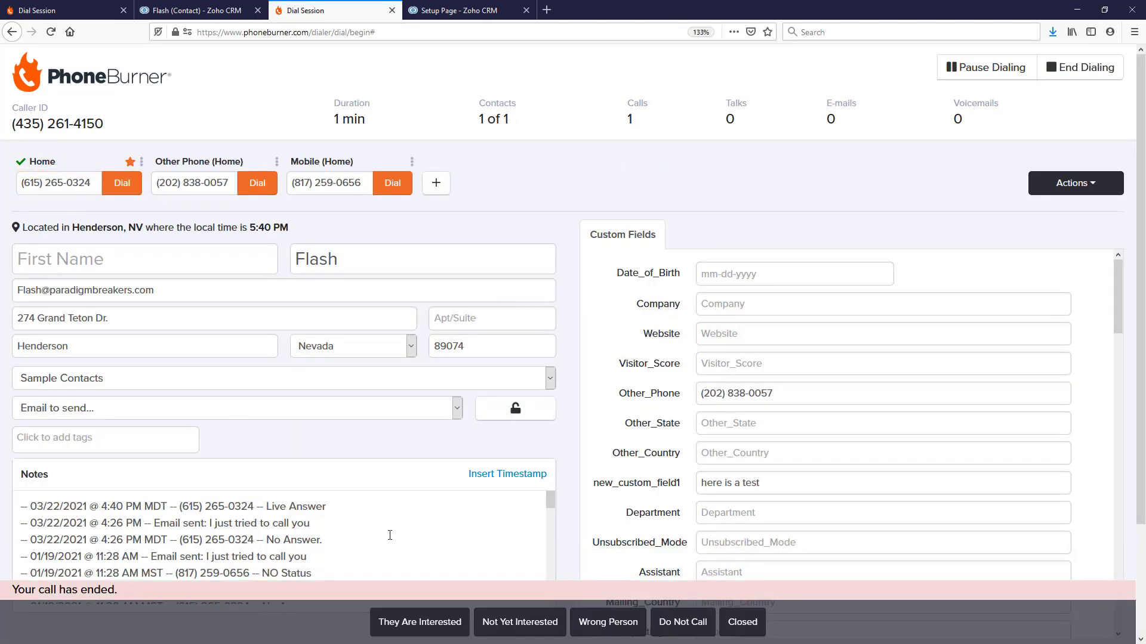
left_click(426, 626)
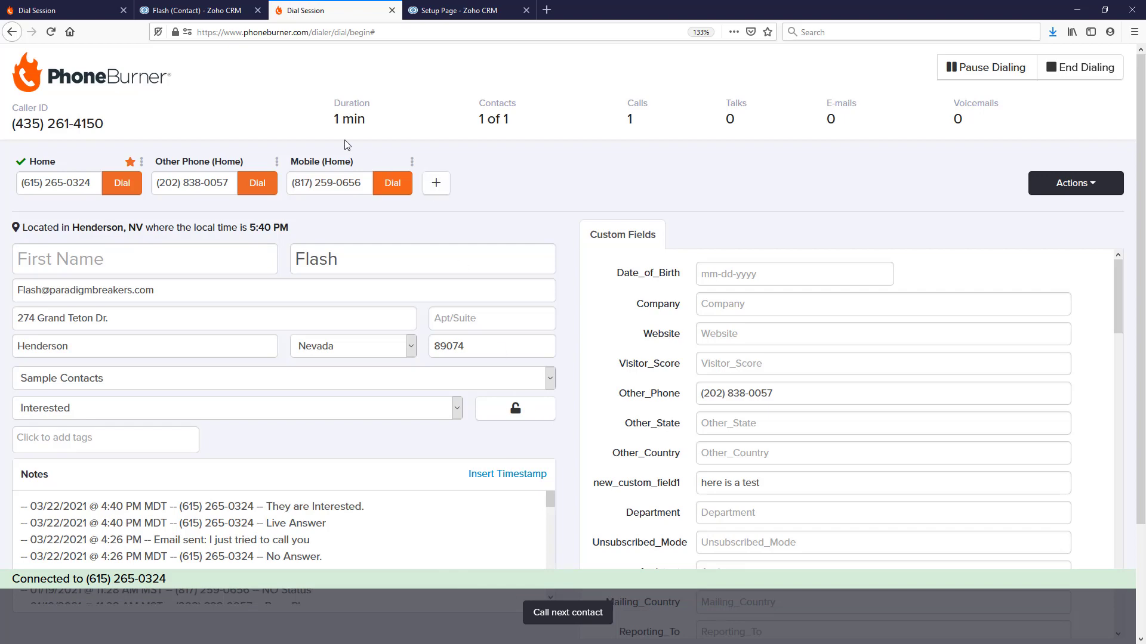
Reload the contact's record in Zoho CRM and check its Contact Status and the latest call under Closed Activities.
left_click(203, 12)
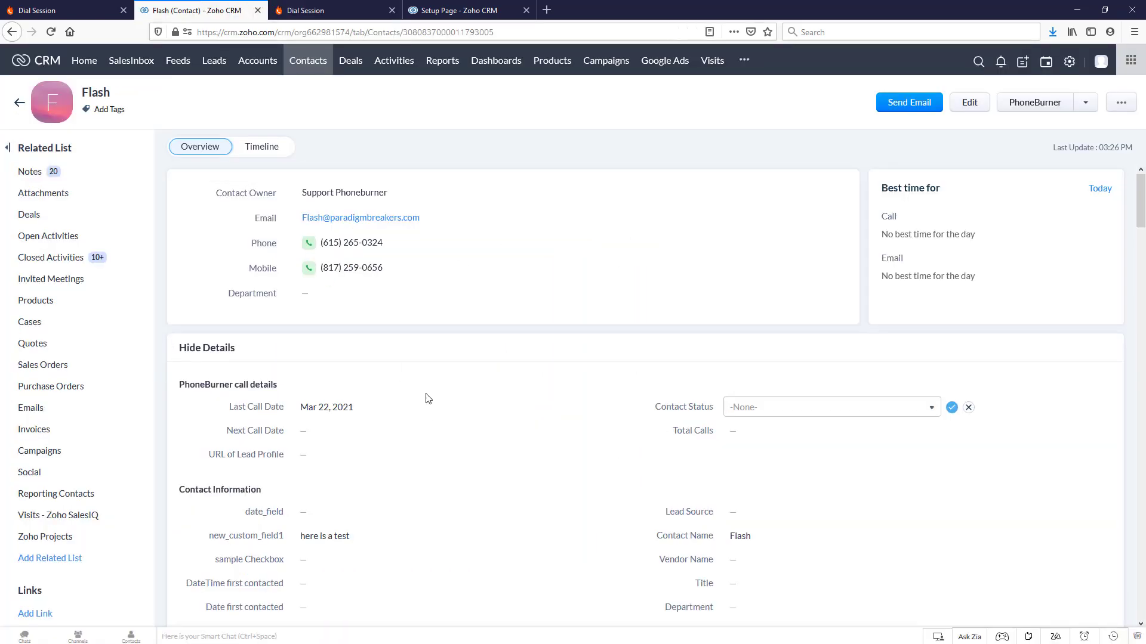
left_click(50, 33)
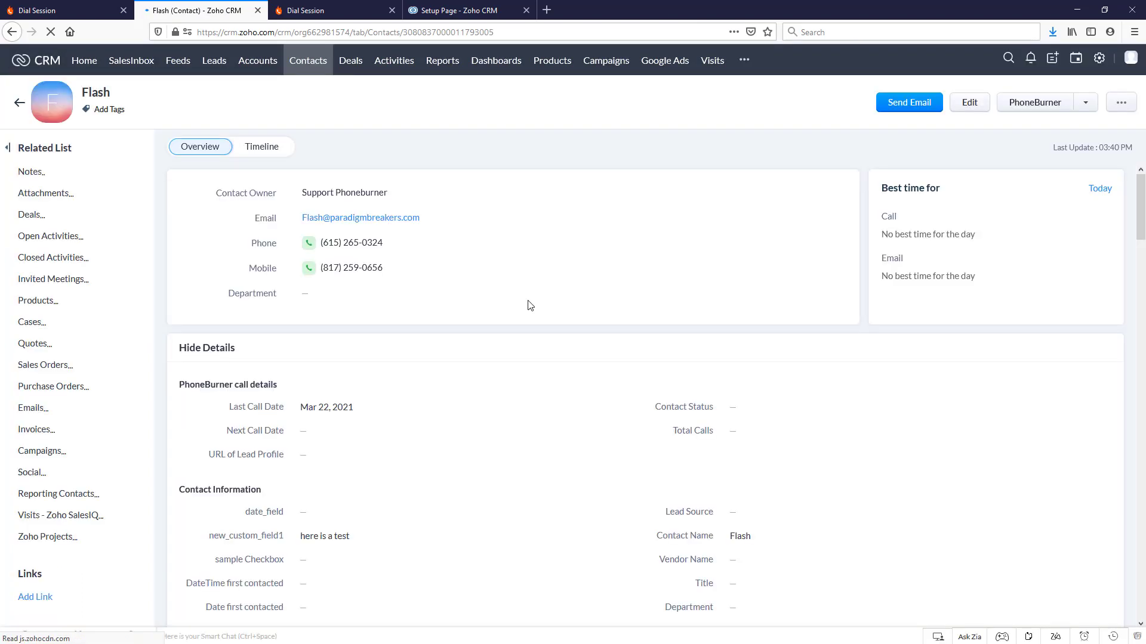
left_click(51, 32)
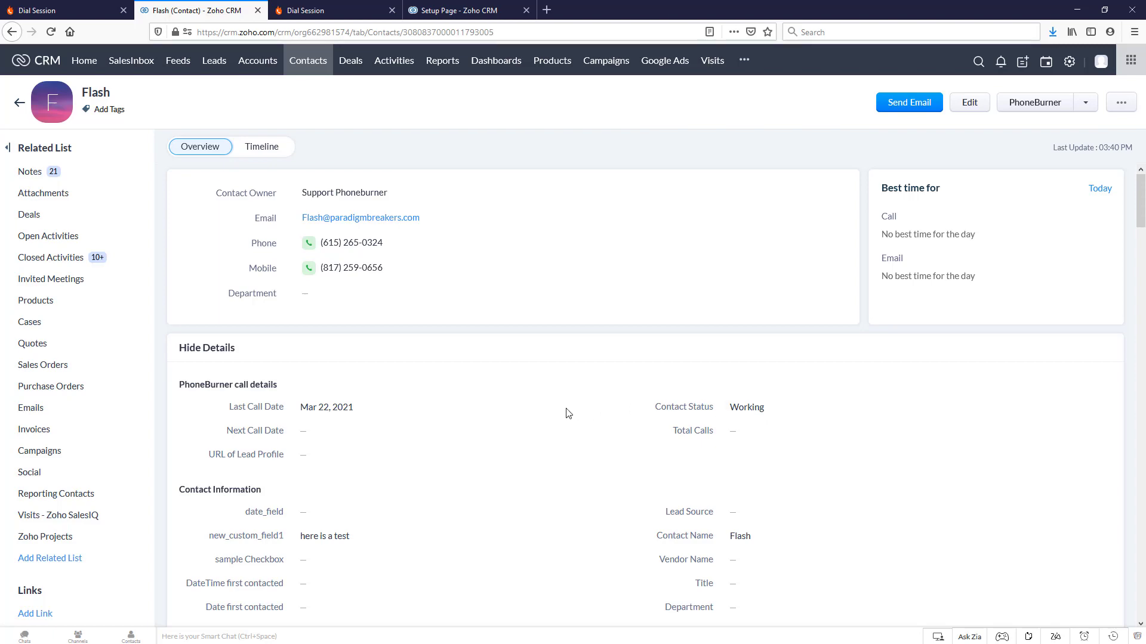
scroll(537, 440, "down", 10)
scroll(539, 449, "down", 15)
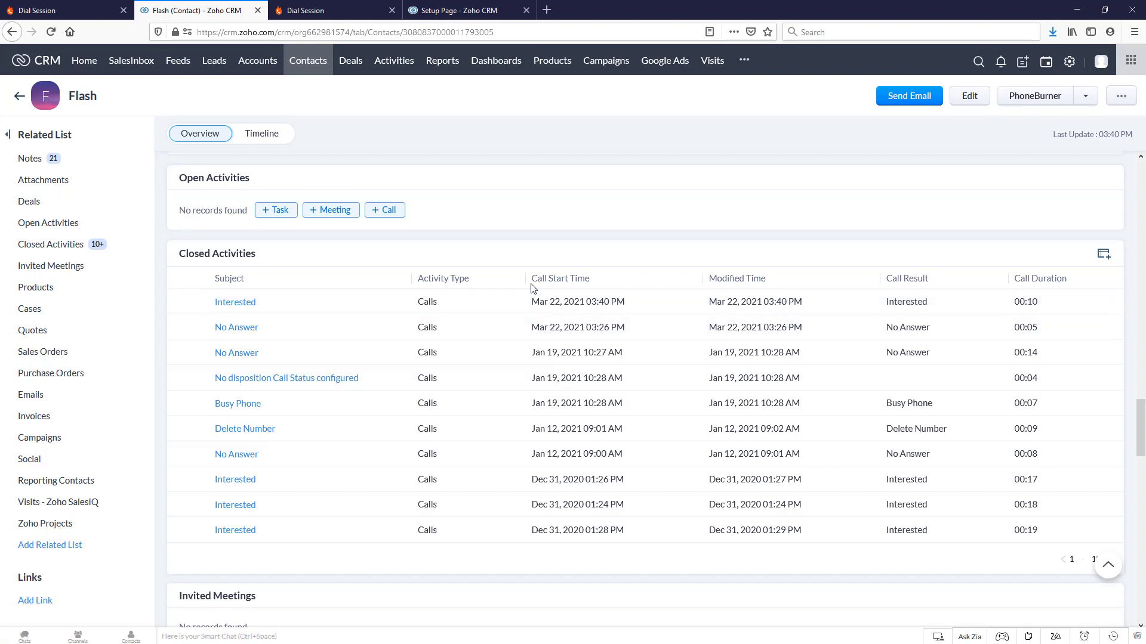
Redial the contact's home number in the PhoneBurner dial session, mark a live answer, end the call and log it as Not Yet Interested.
left_click(327, 12)
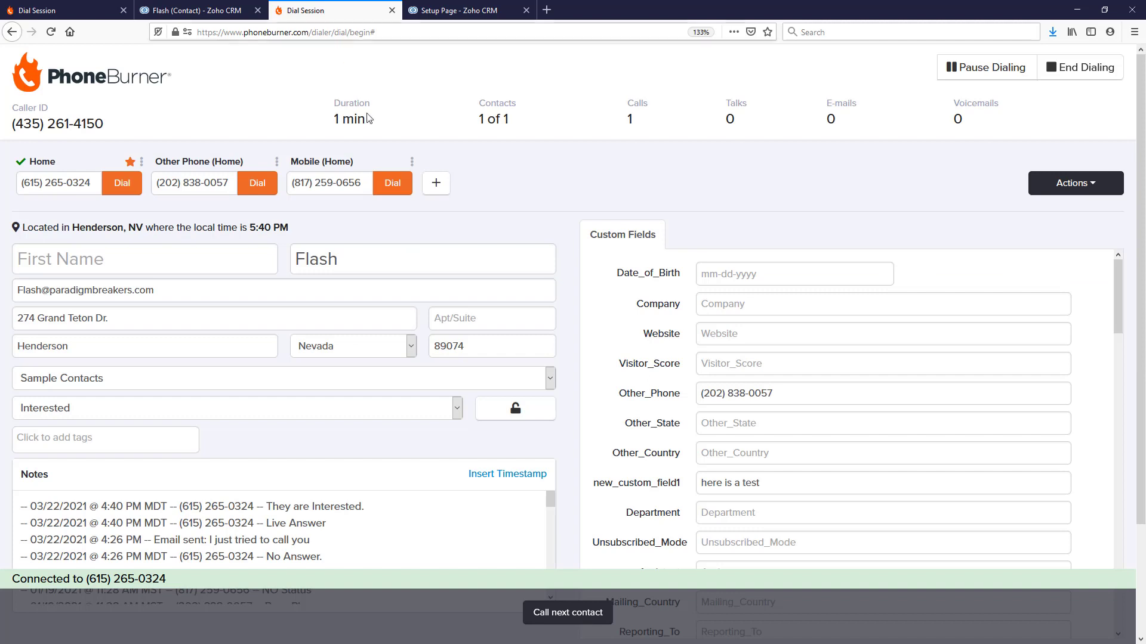
left_click(122, 183)
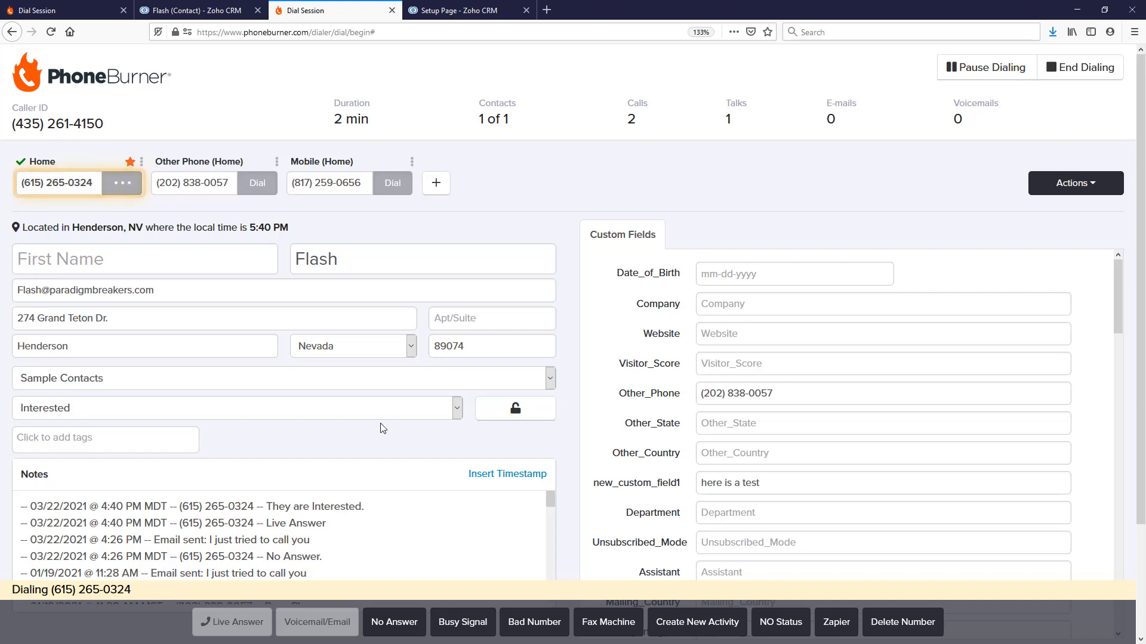
left_click(205, 623)
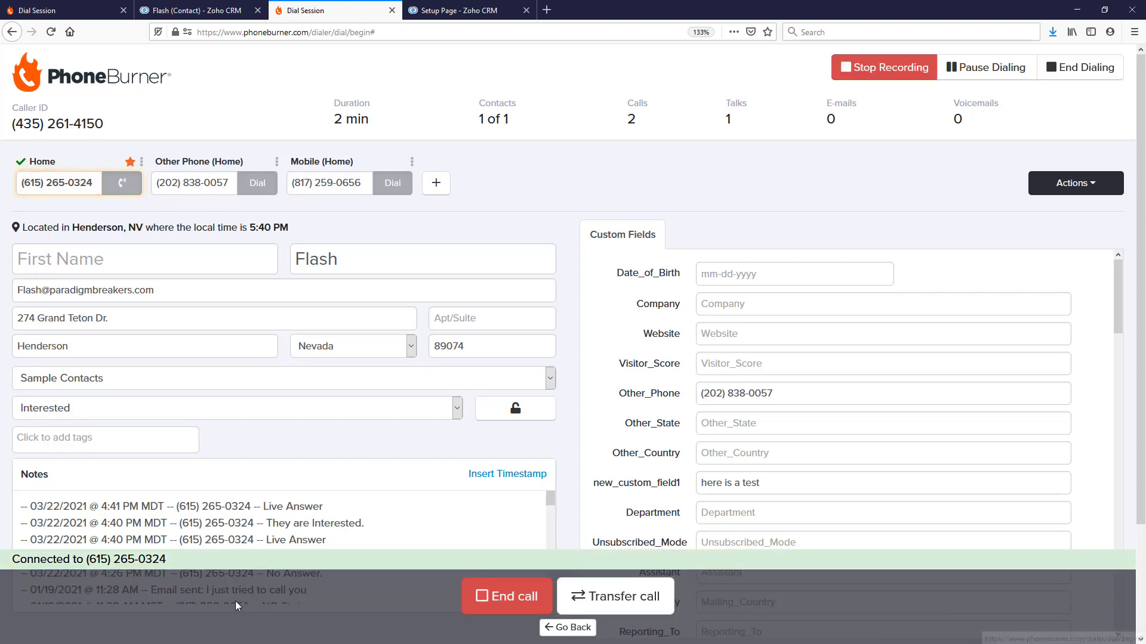
left_click(499, 594)
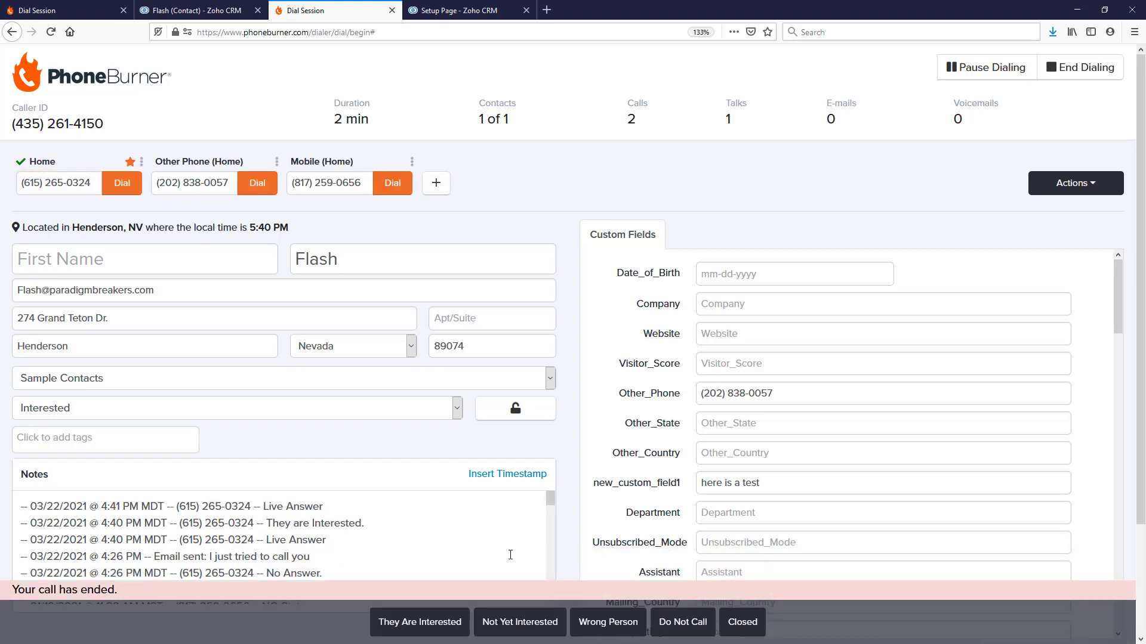
left_click(515, 622)
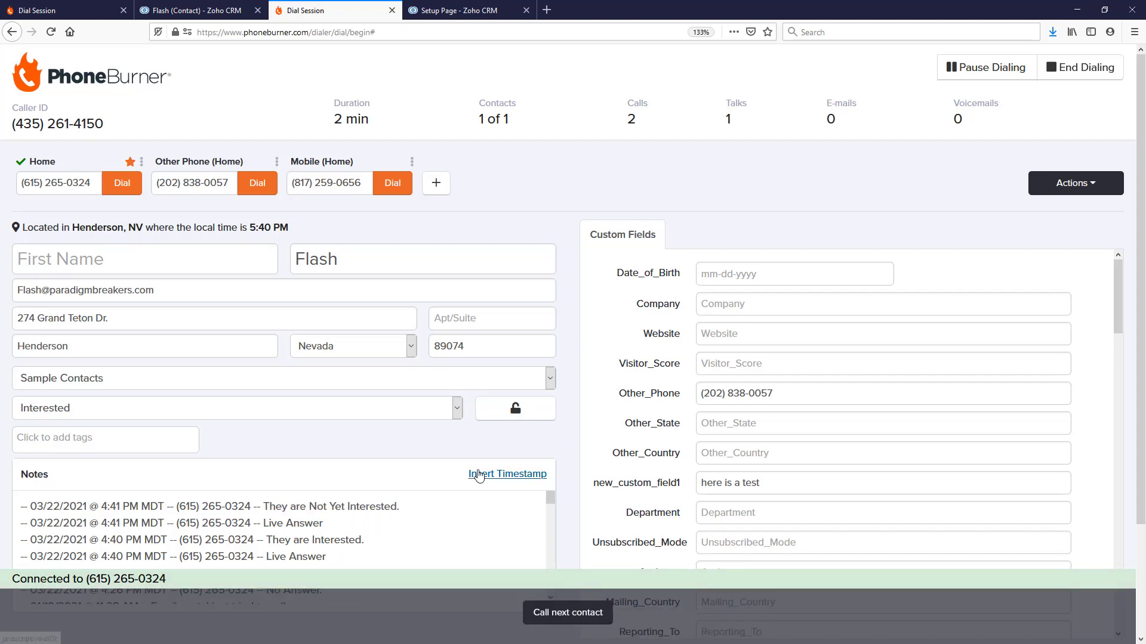
Reload the Zoho CRM contact record and check the newest closed activity, followed by the Contact Status field.
left_click(191, 12)
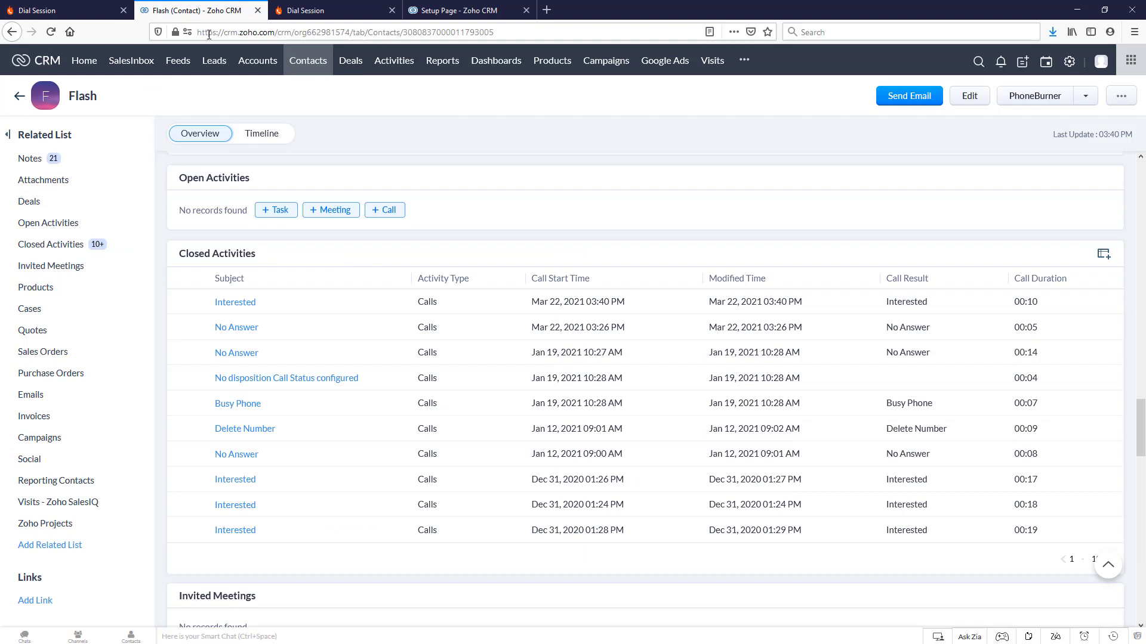
left_click(50, 33)
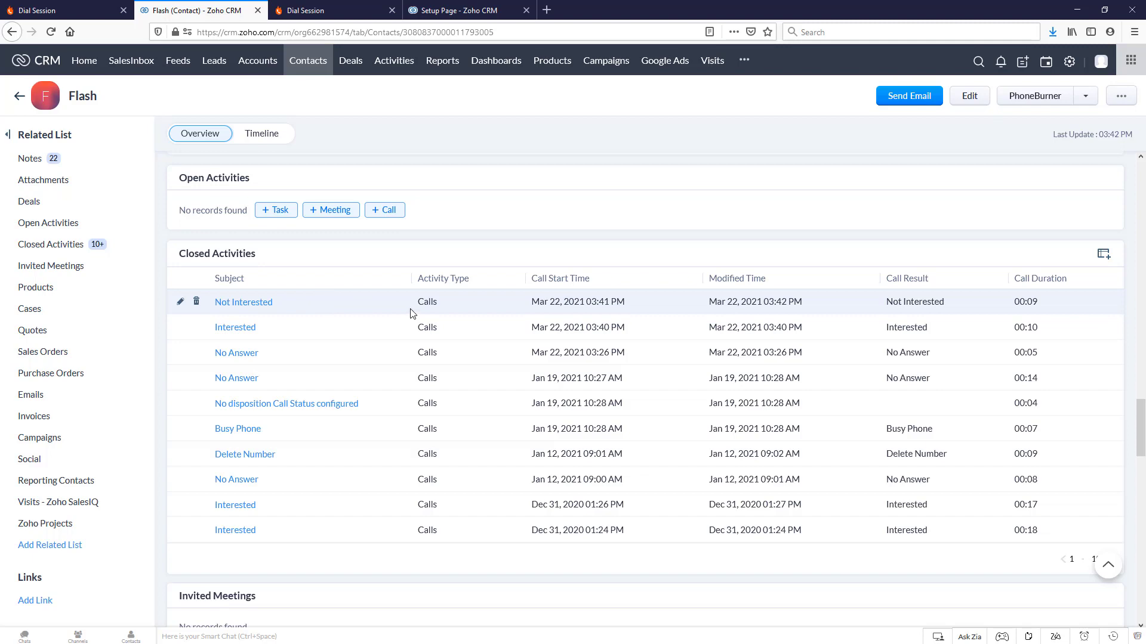
scroll(411, 311, "up", 7)
scroll(411, 309, "up", 20)
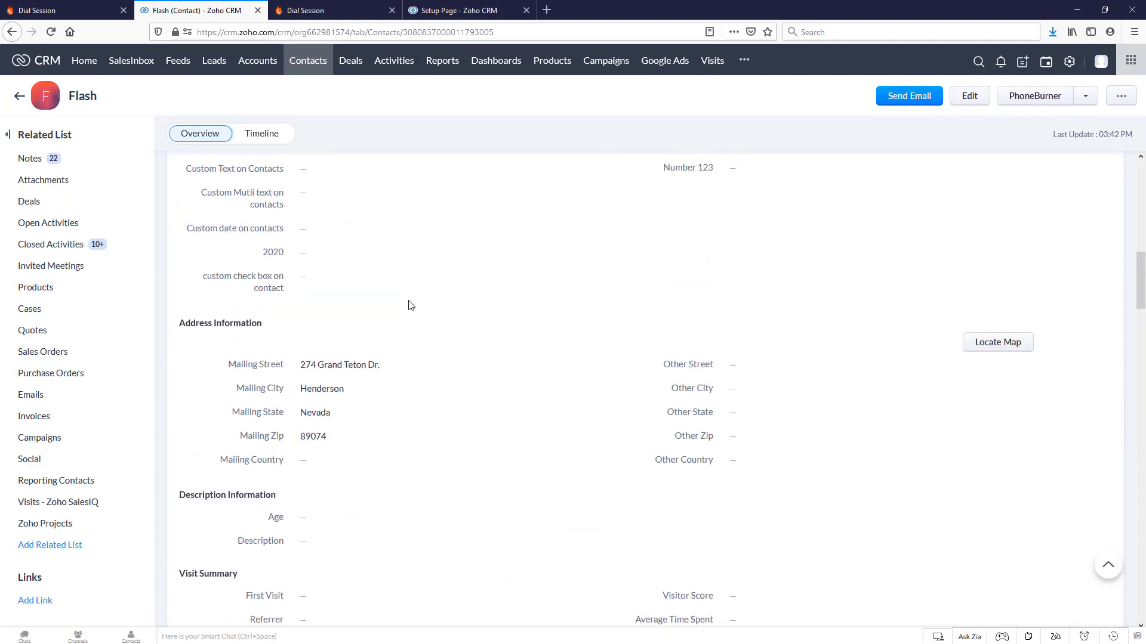
scroll(409, 306, "up", 3)
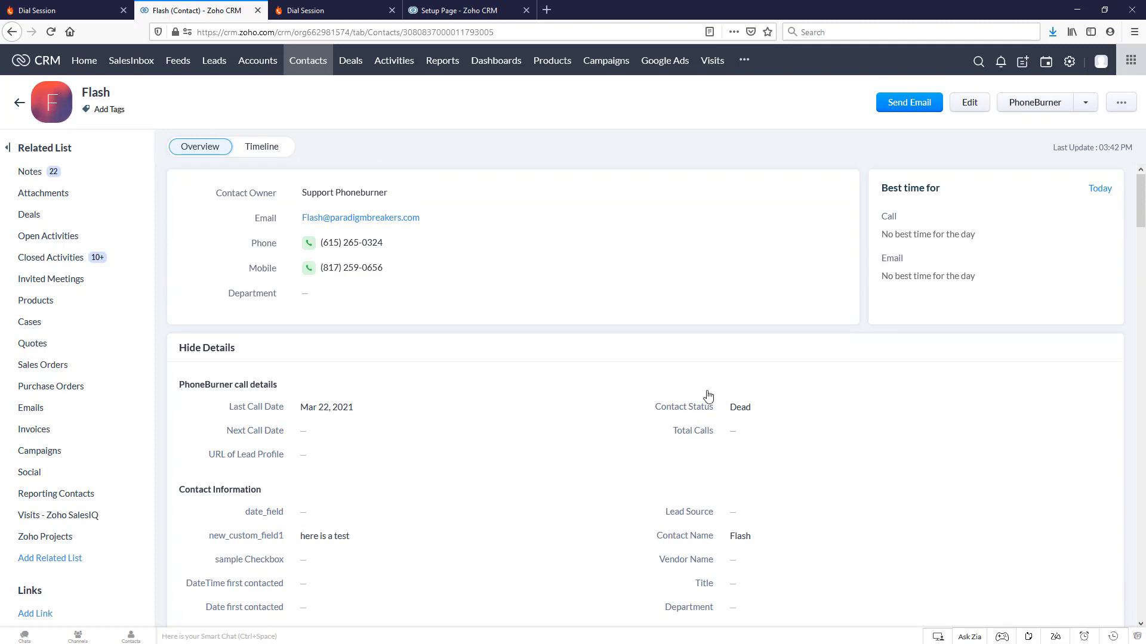
Place another PhoneBurner call to the contact's home number, mark a live answer, end the call and log it as Closed.
left_click(328, 12)
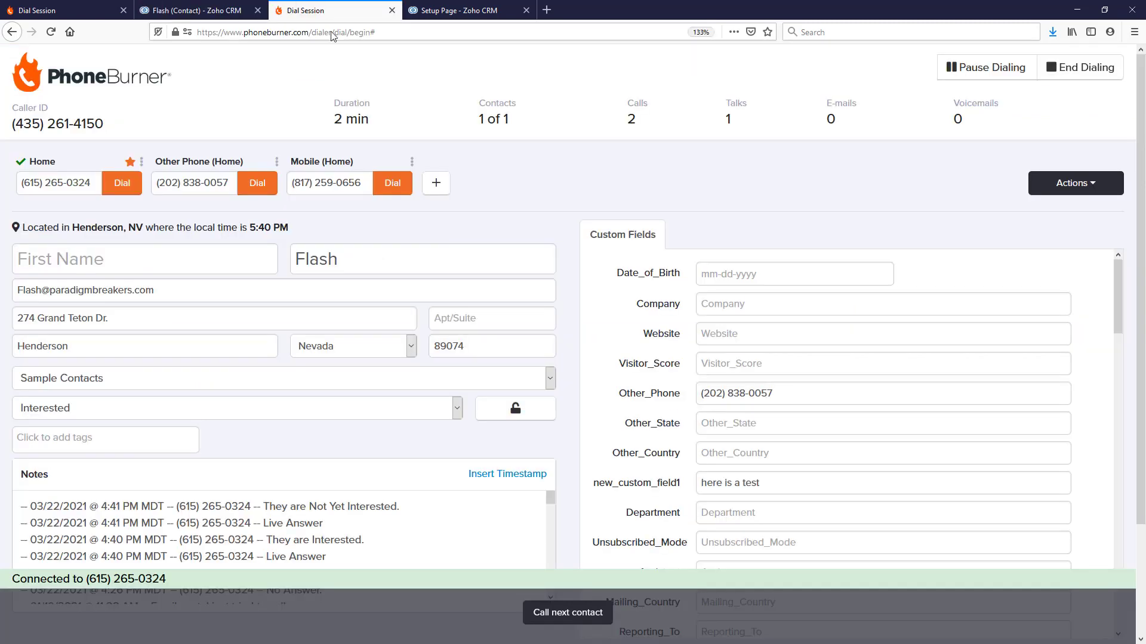
left_click(115, 185)
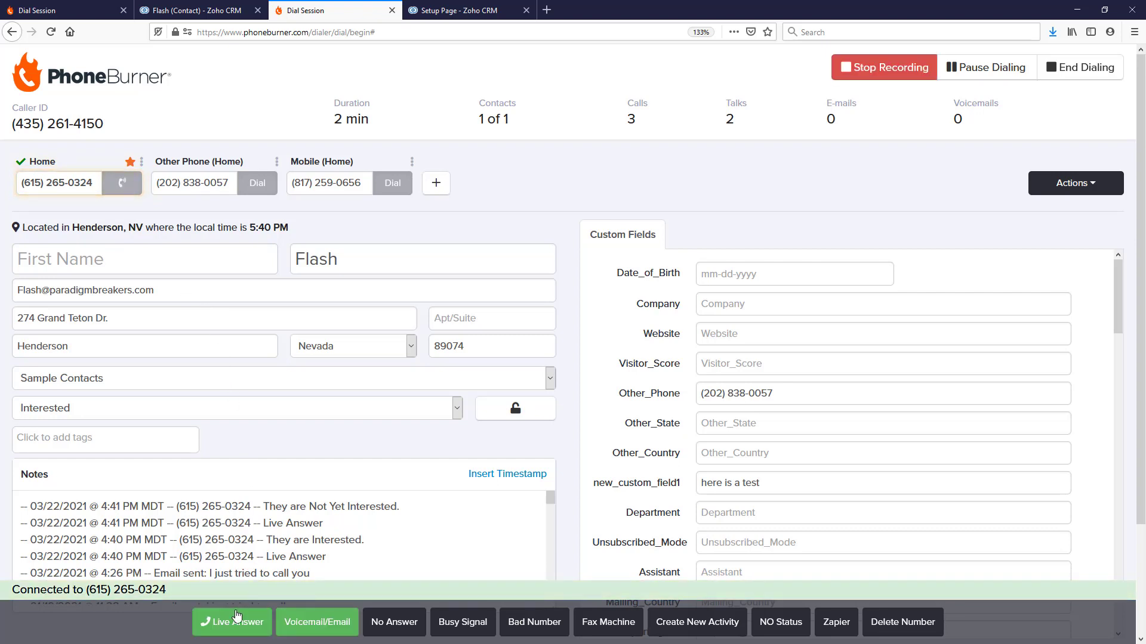
left_click(229, 624)
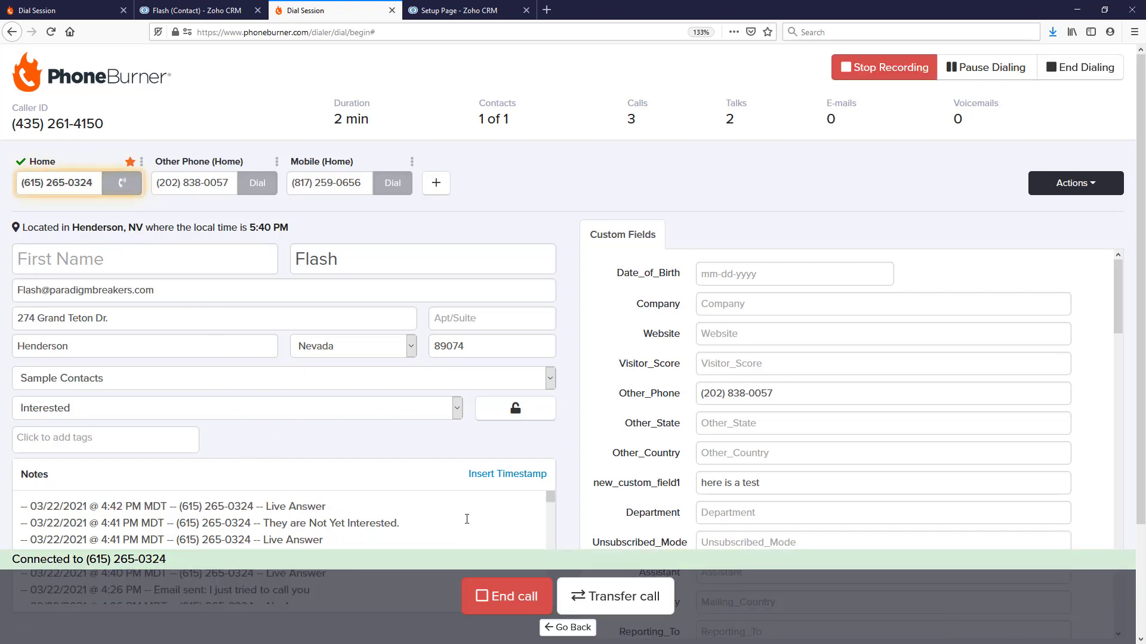
left_click(506, 598)
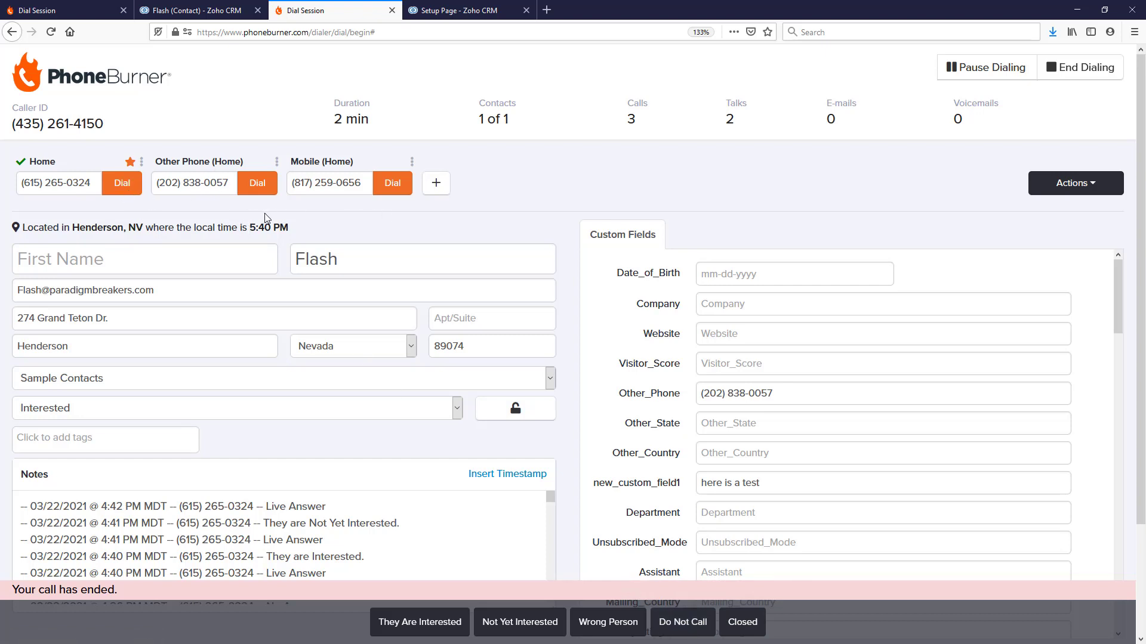
left_click(748, 630)
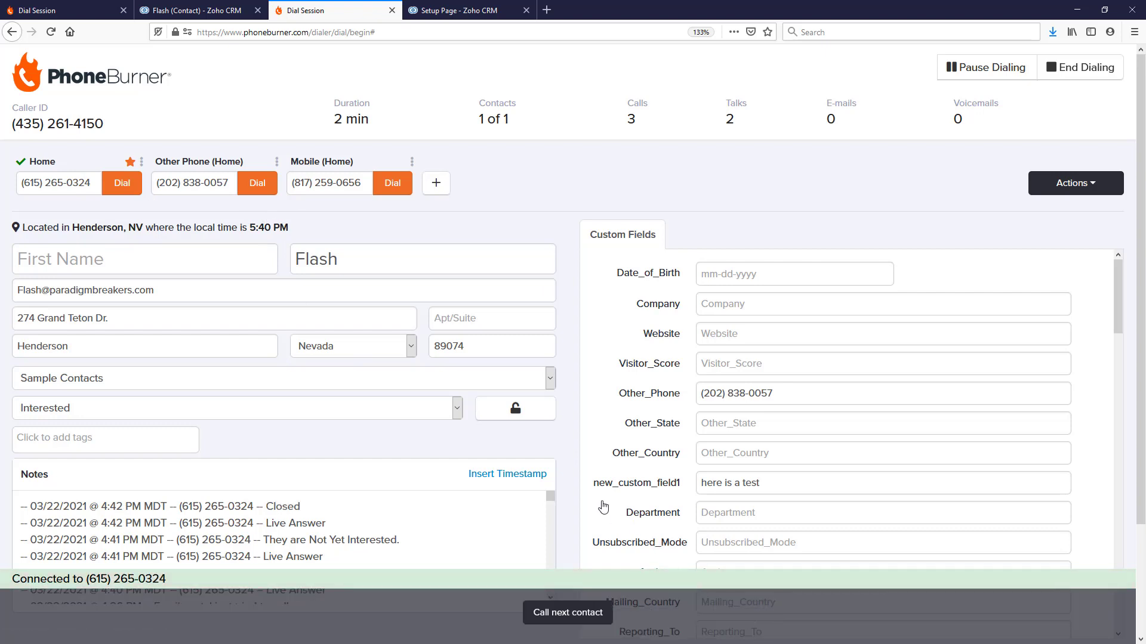
Refresh the contact's record in Zoho CRM to check the Contact Status after the Closed call.
left_click(183, 12)
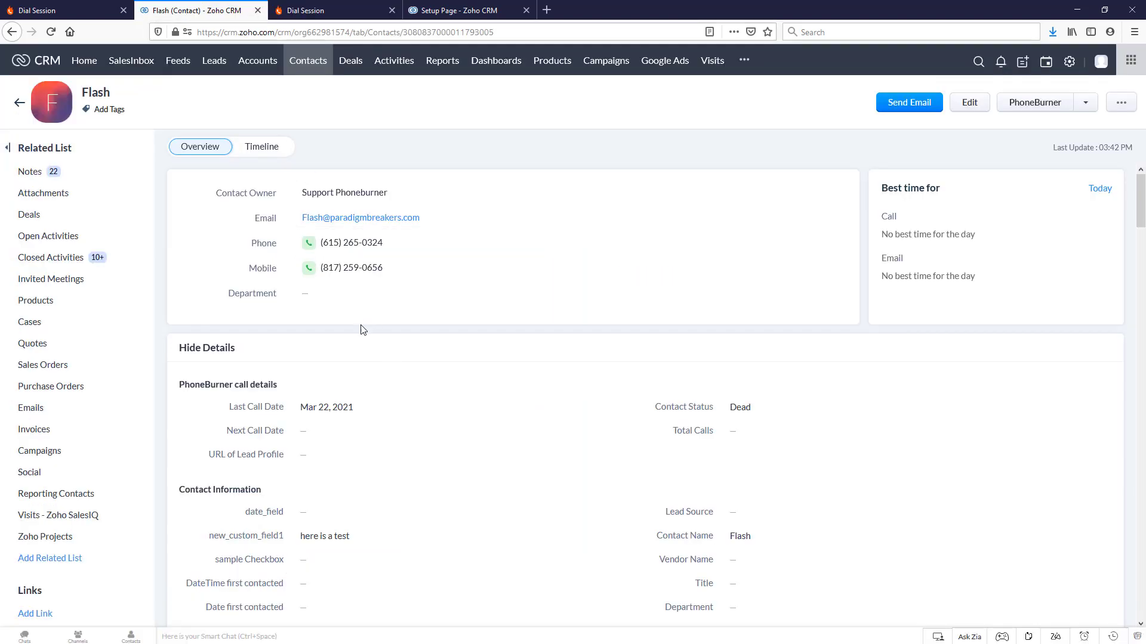
left_click(51, 32)
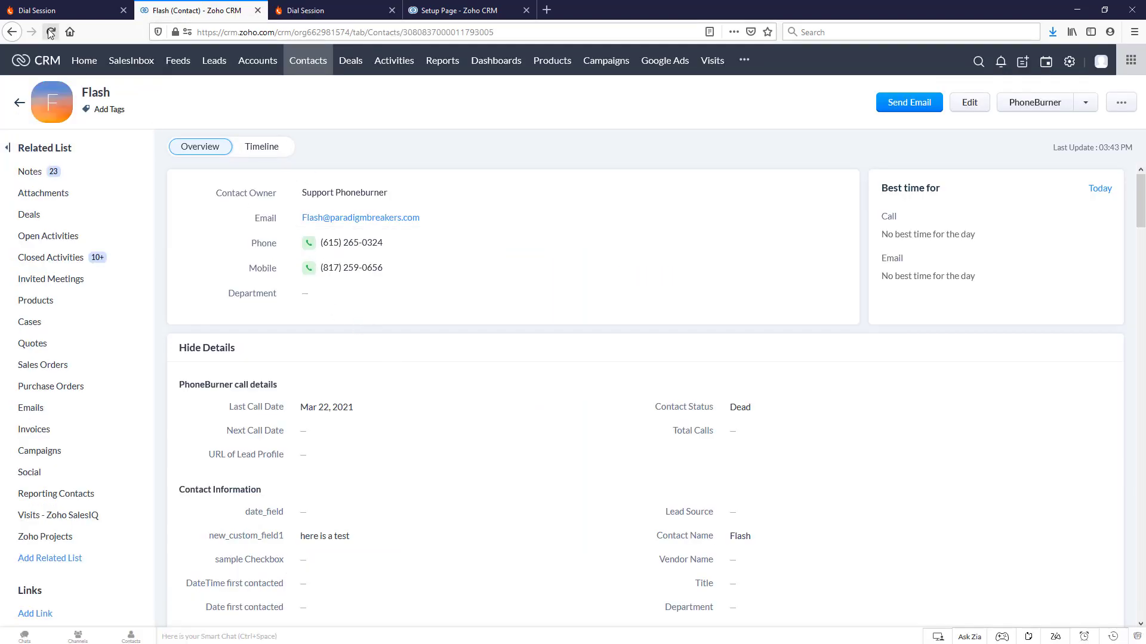
left_click(50, 31)
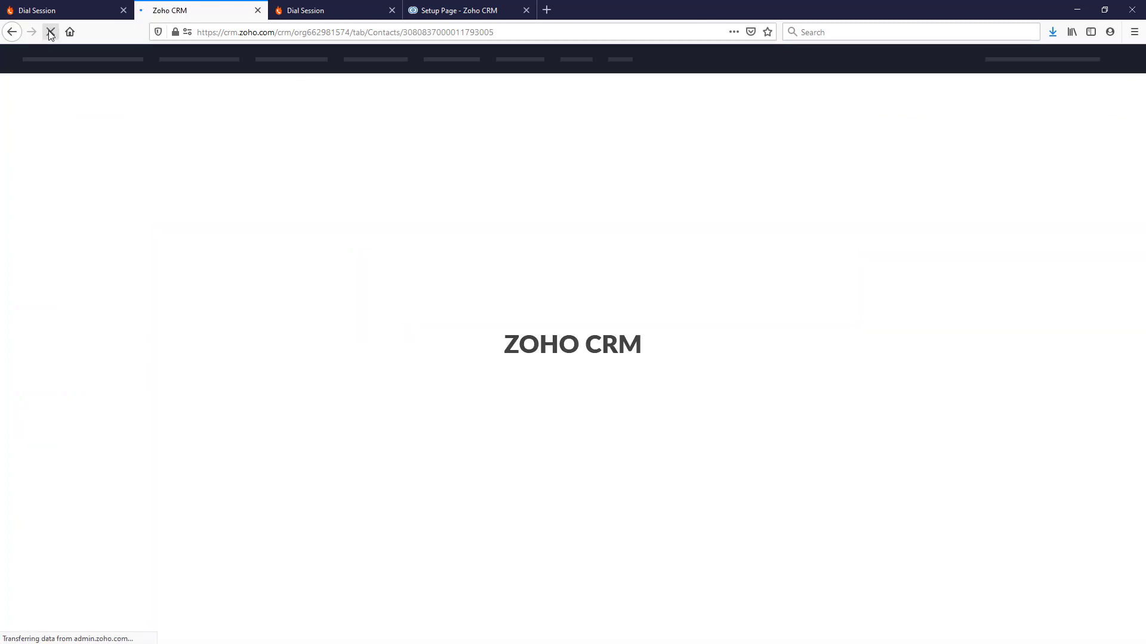